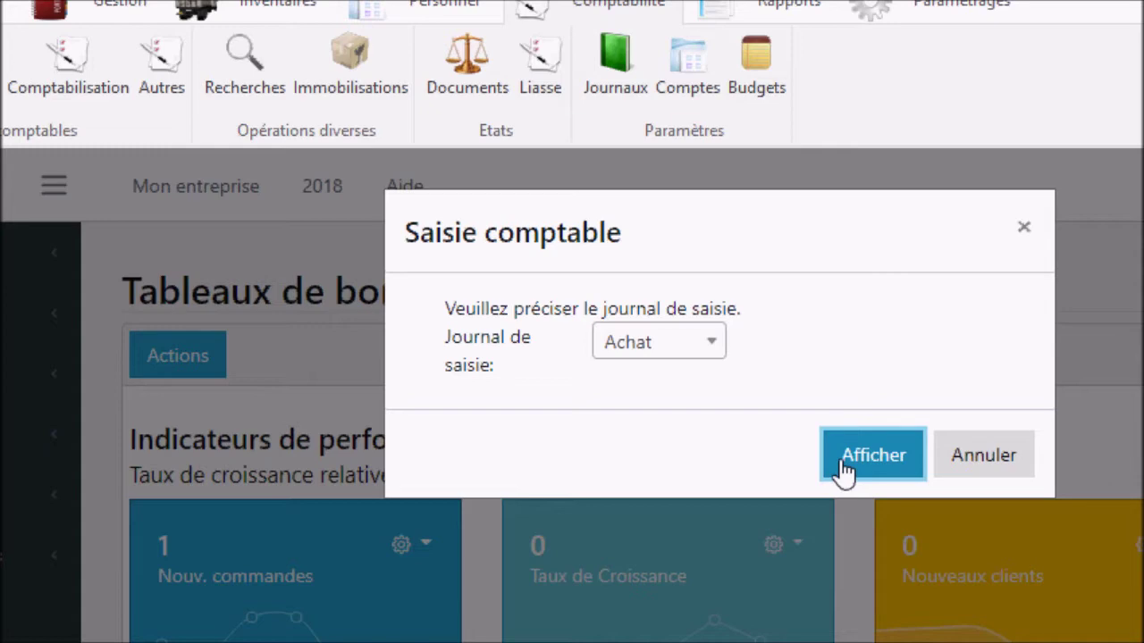
- Open the Achat journal for entry and add operation ACH10 dated 31/12/2018 with the description "Achat de marchandises"
click(845, 469)
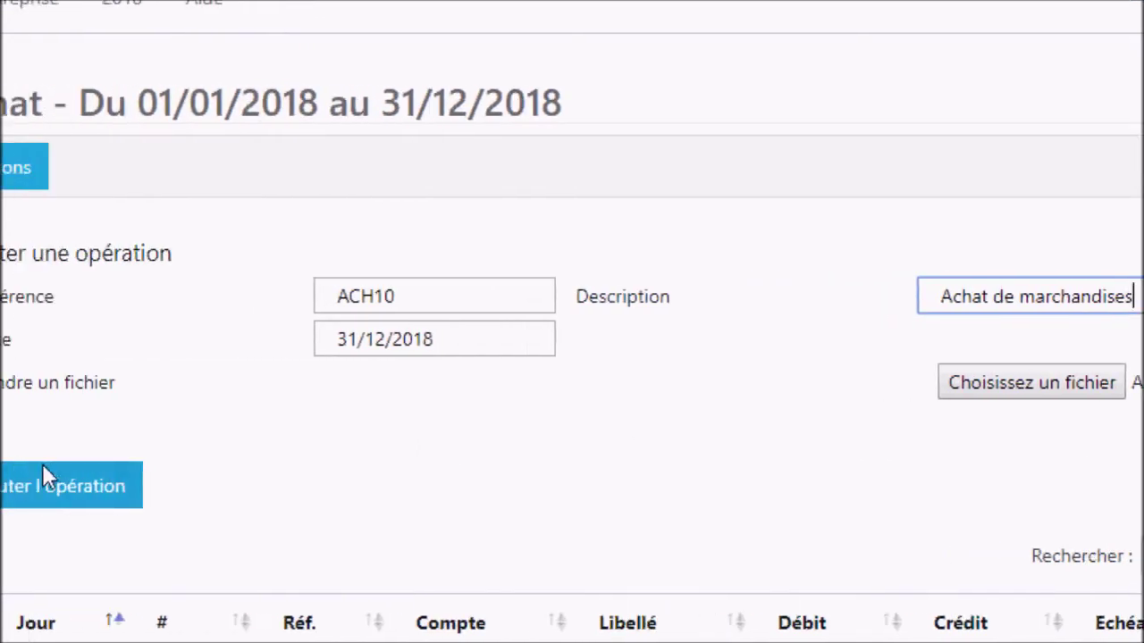
click(319, 466)
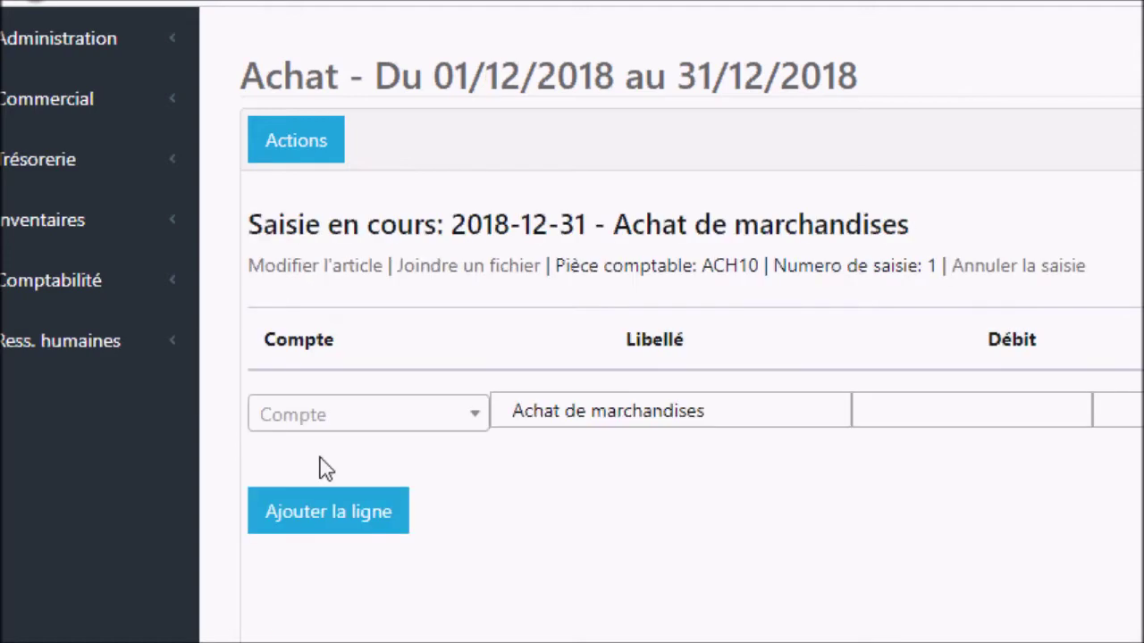
- Add an entry line debiting account 601100 - Achats de marchandises dans la région with 200000
click(477, 420)
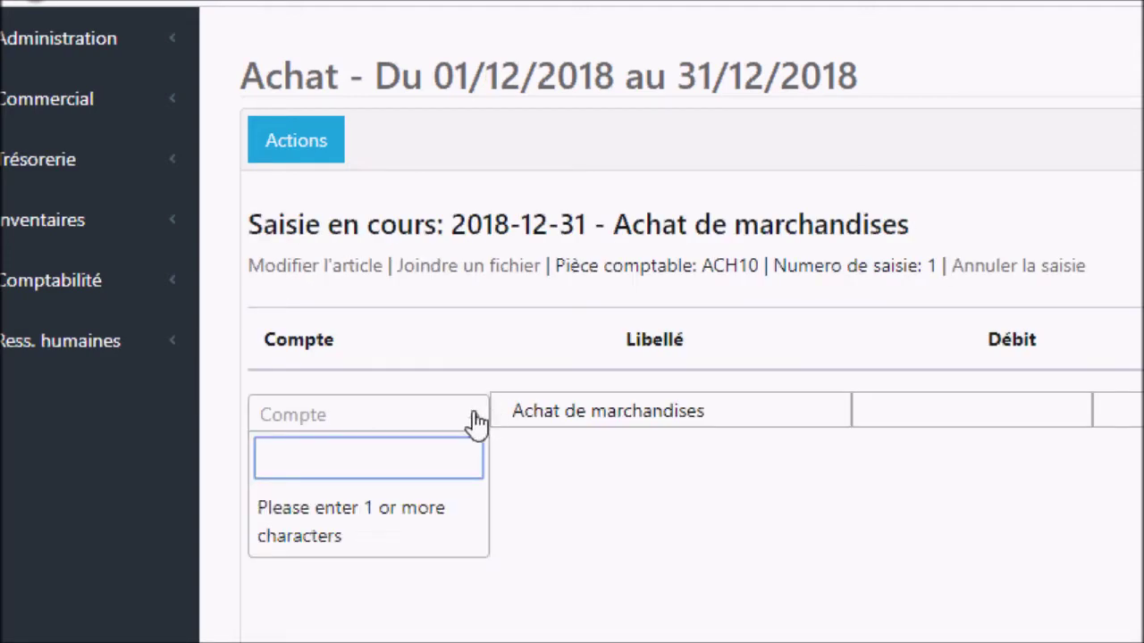
text(60)
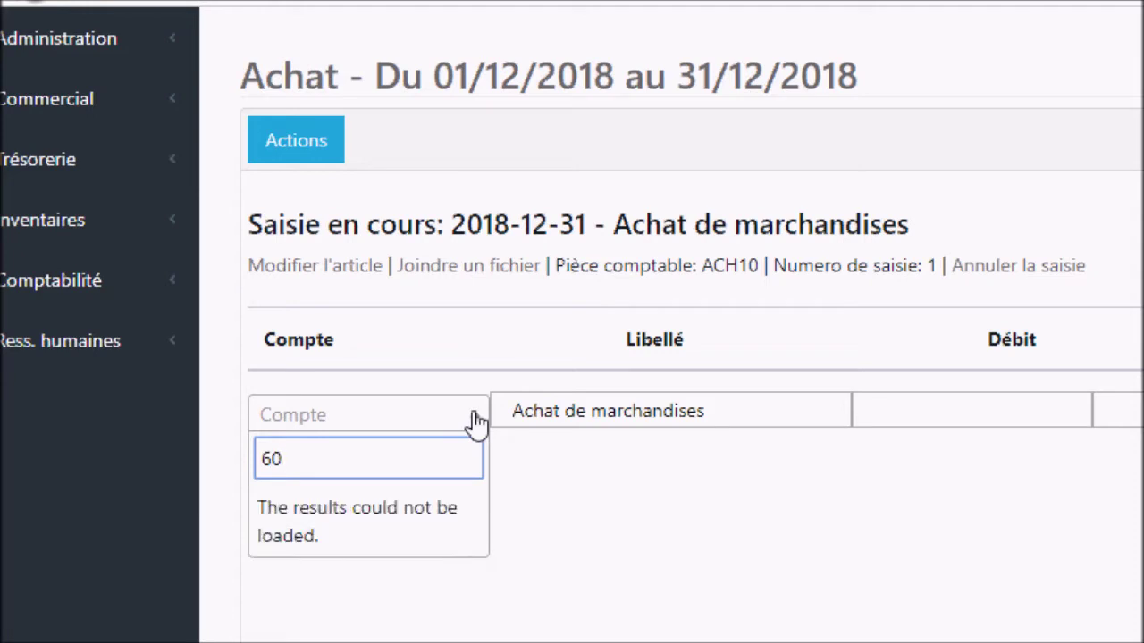
text(11)
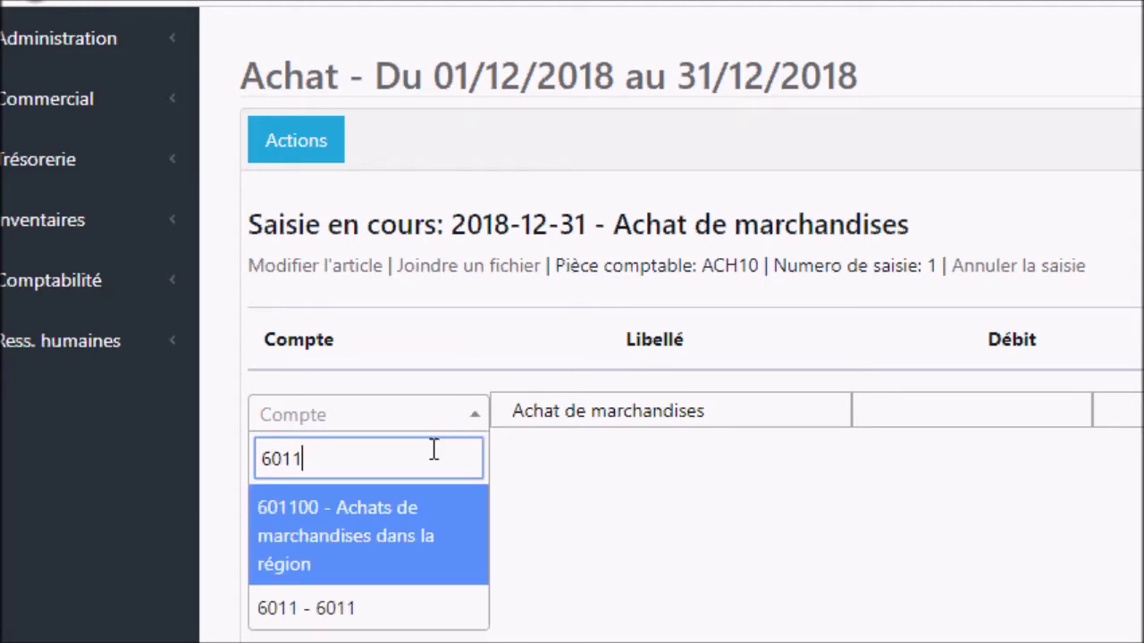
click(393, 496)
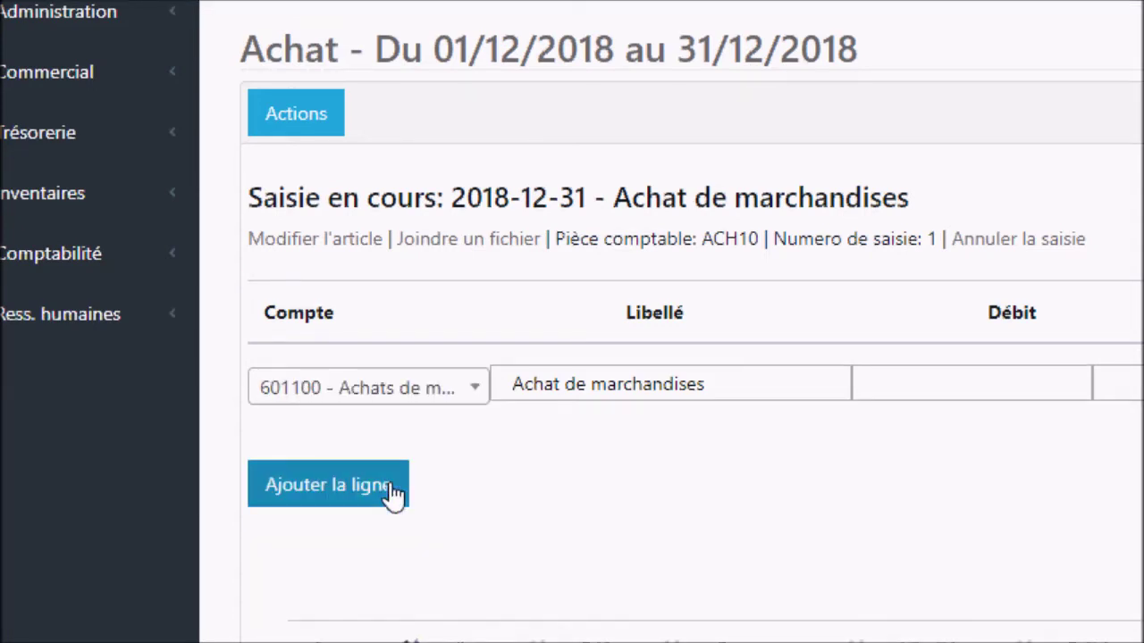
click(855, 382)
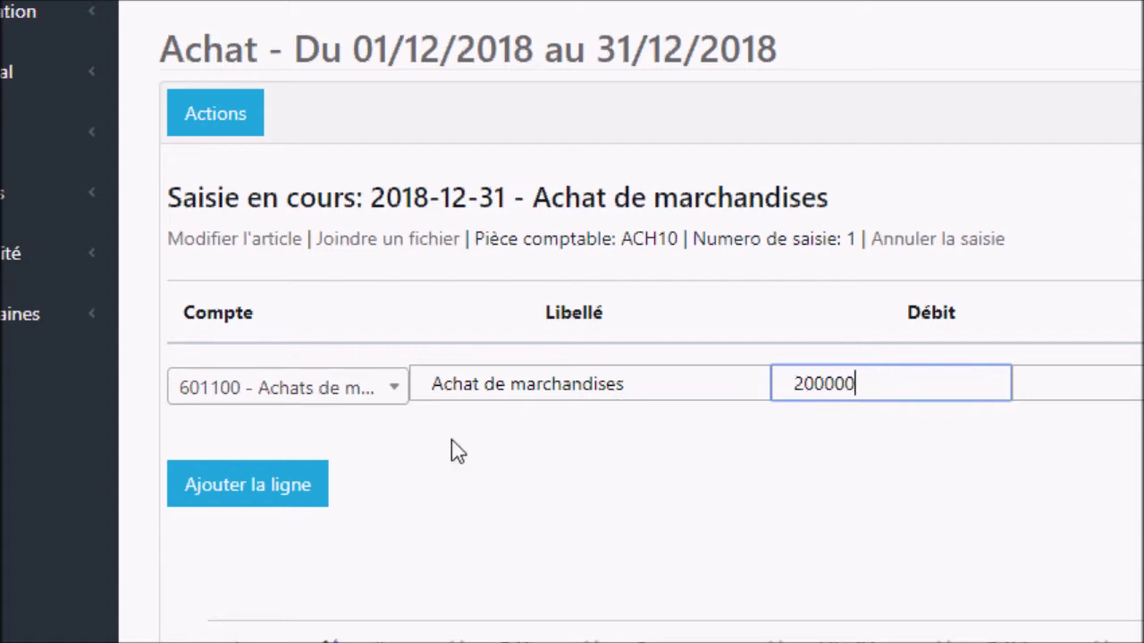
click(310, 485)
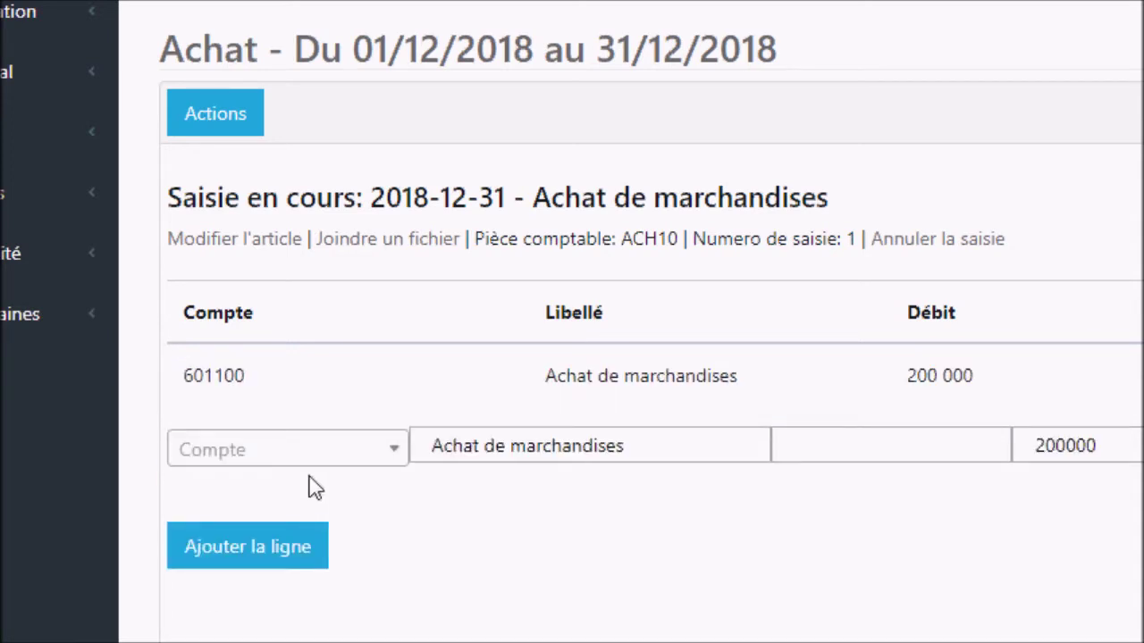
- Add the balancing line crediting account 401111 - Fournisseurs with 200000
click(322, 470)
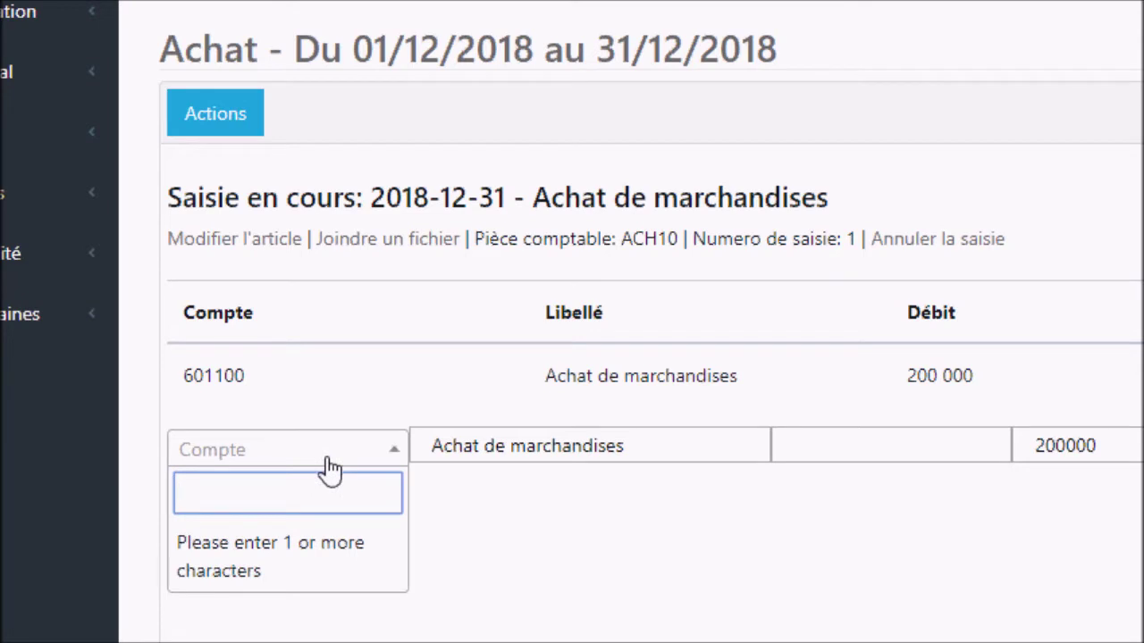
text(4)
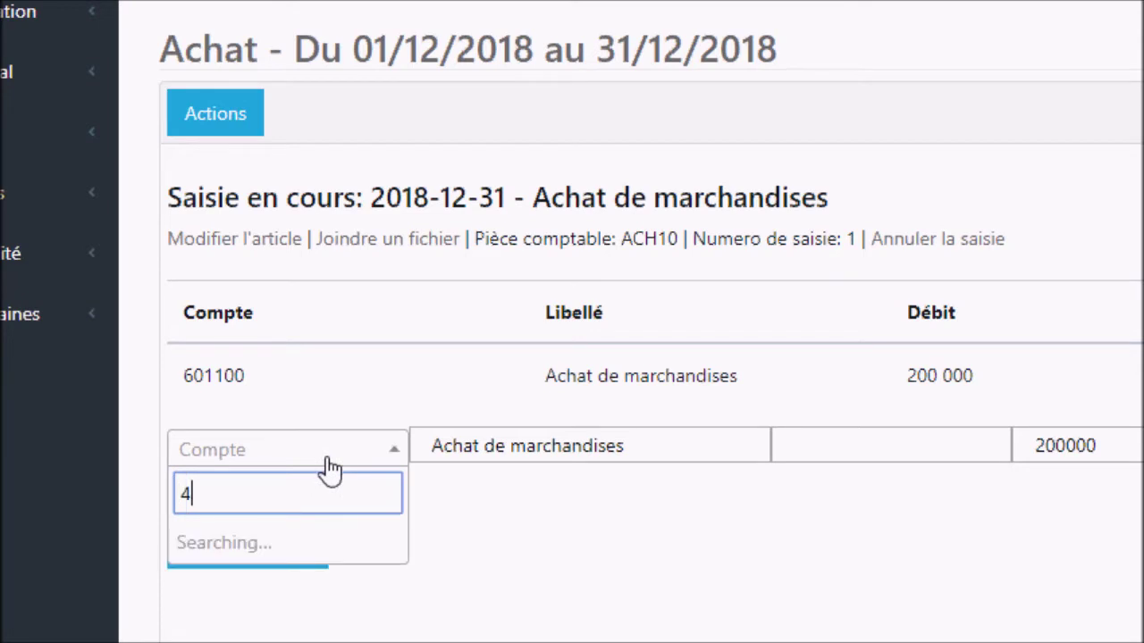
text(01)
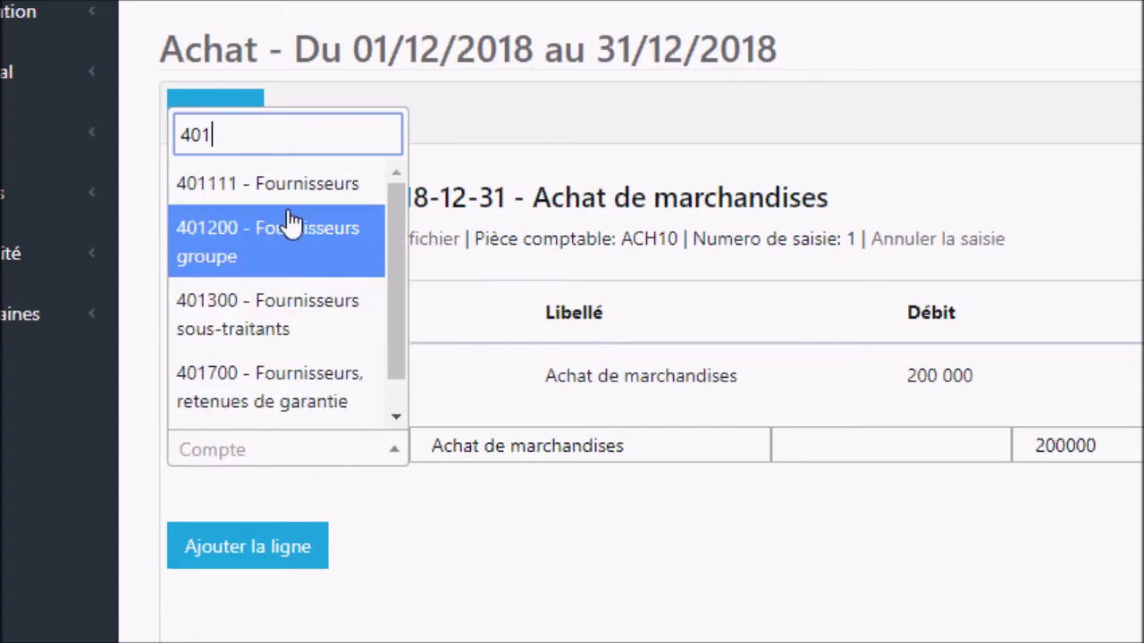
click(292, 206)
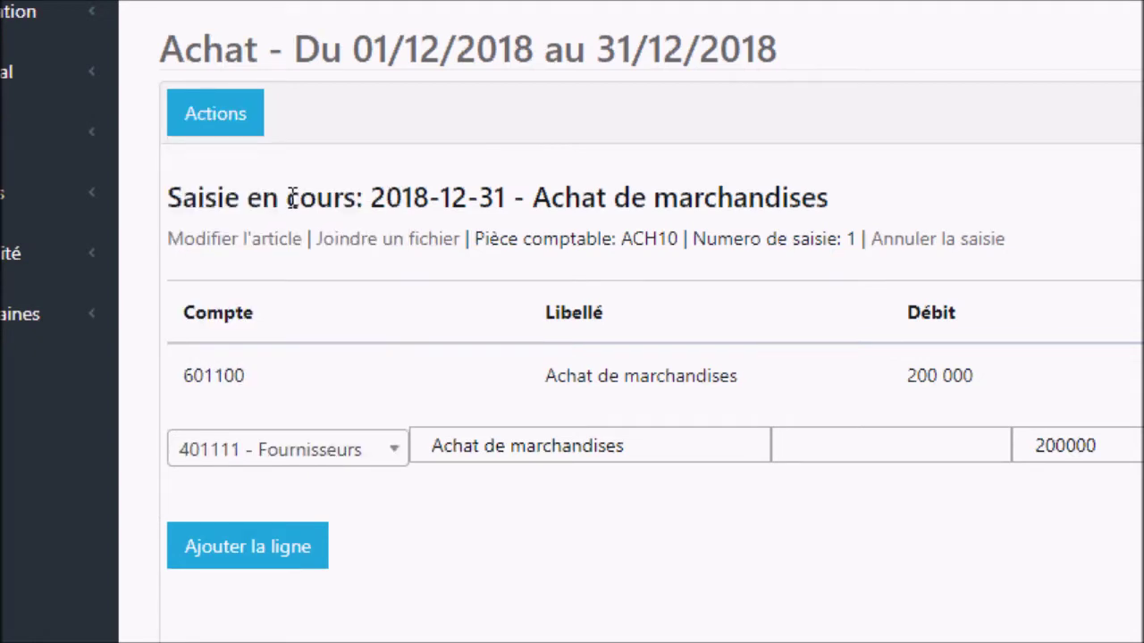
scroll(344, 456, down, 1)
scroll(332, 486, down, 2)
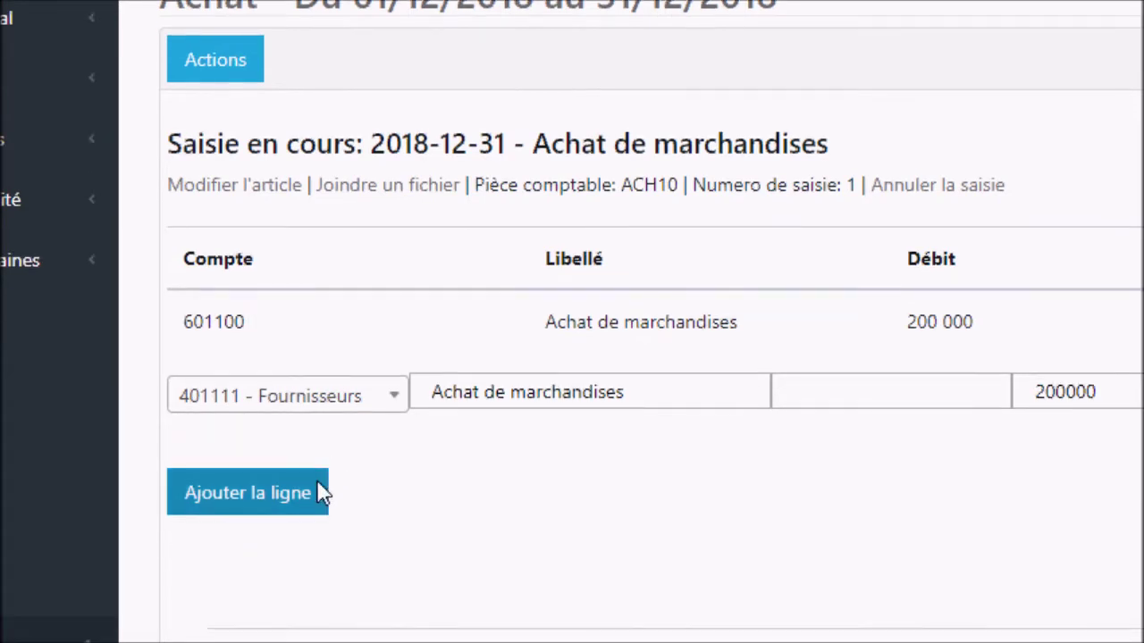
click(314, 466)
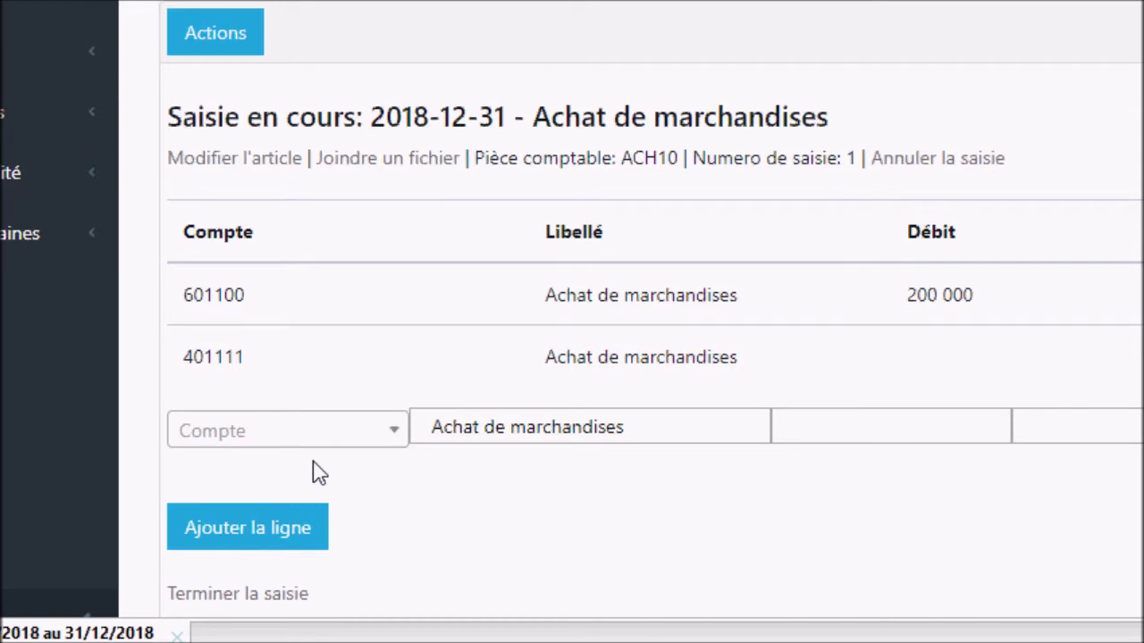
scroll(319, 472, down, 4)
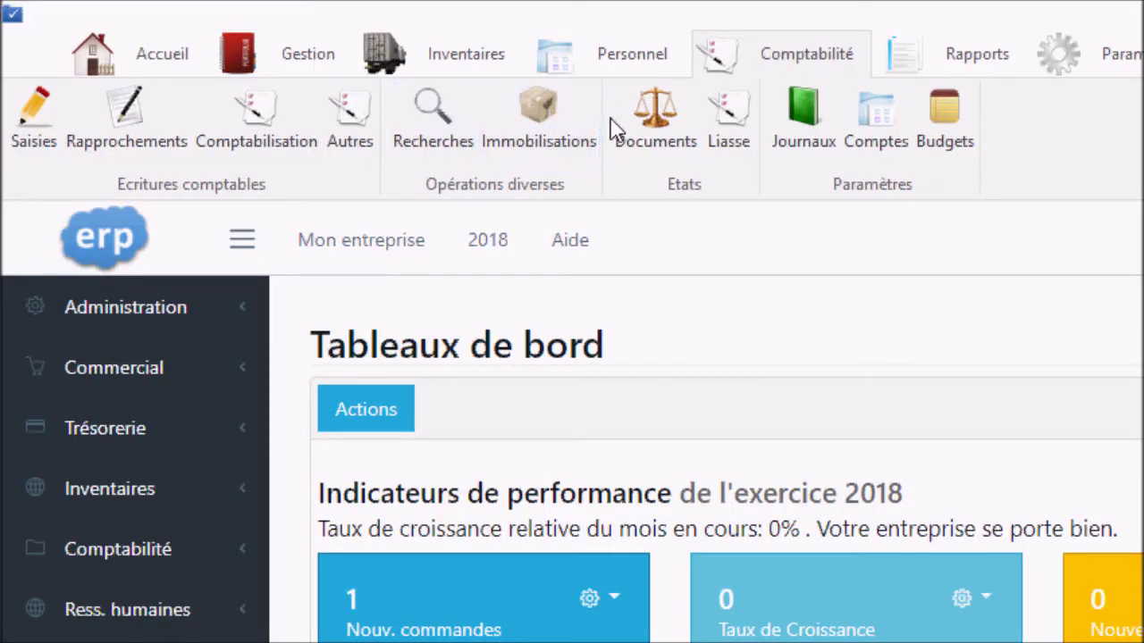
- Display the Grand-livre accounting statement and review the entries of each account
click(660, 132)
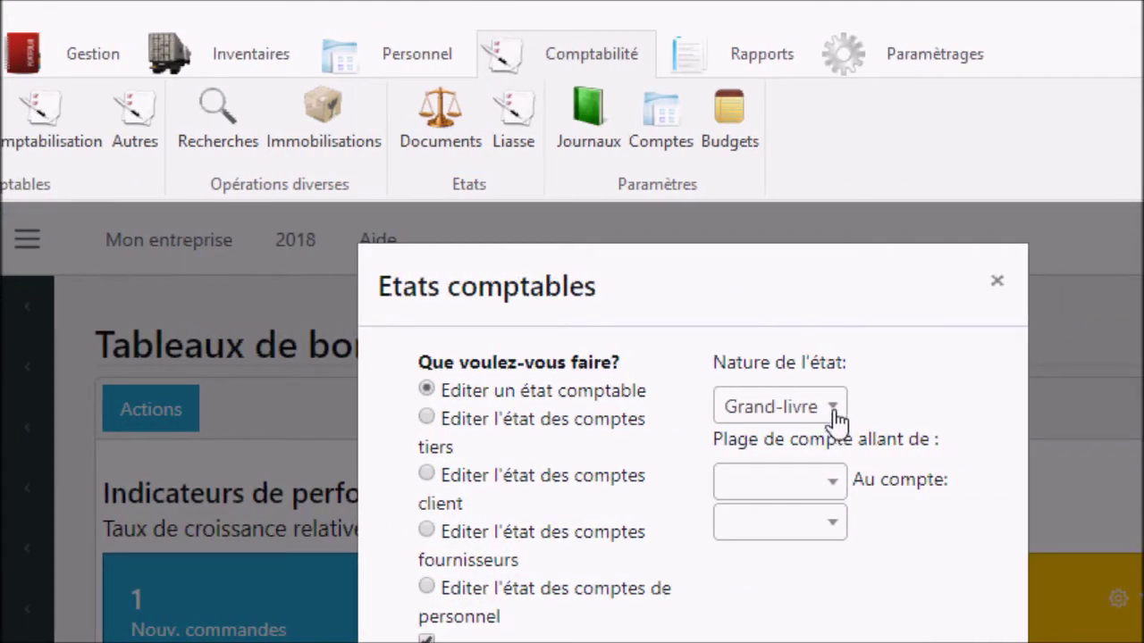
click(831, 413)
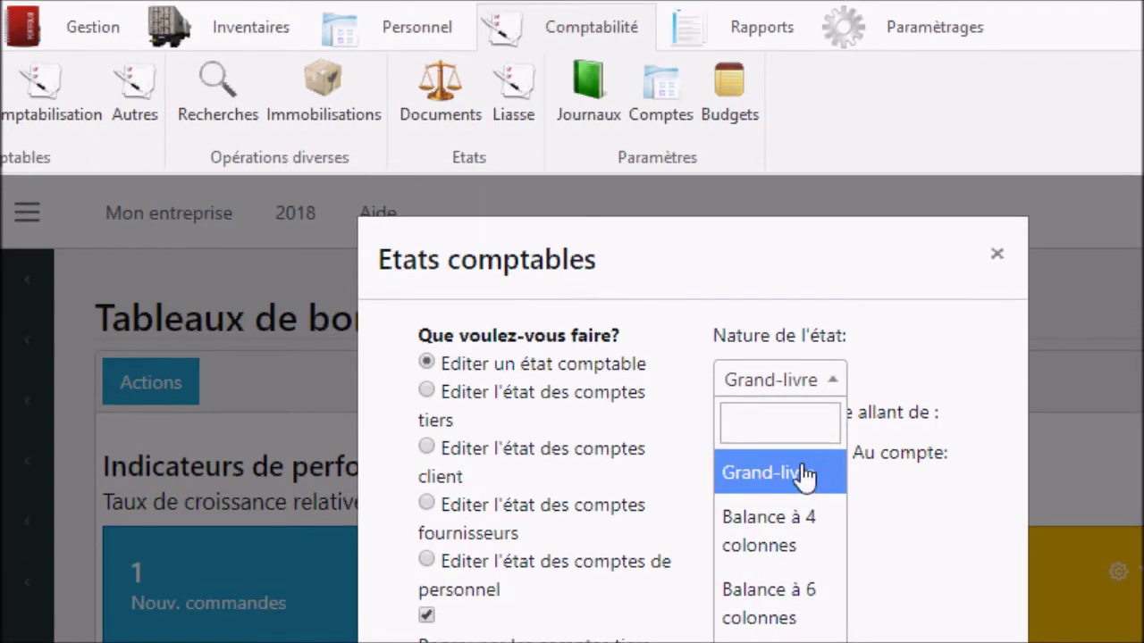
click(800, 498)
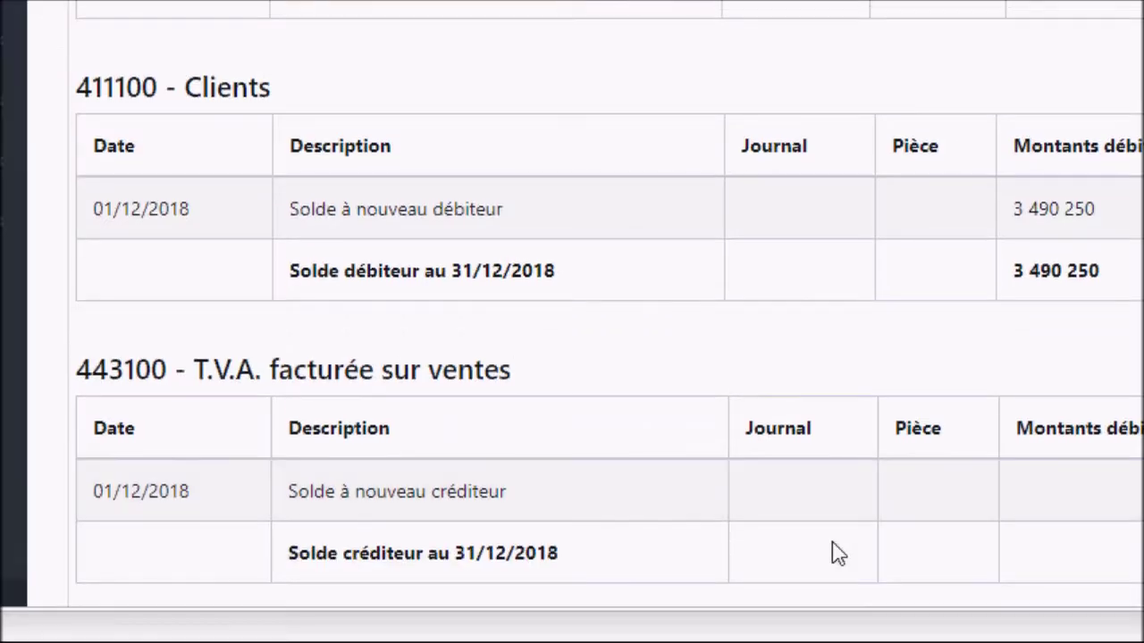
scroll(835, 552, down, 3)
scroll(834, 551, down, 5)
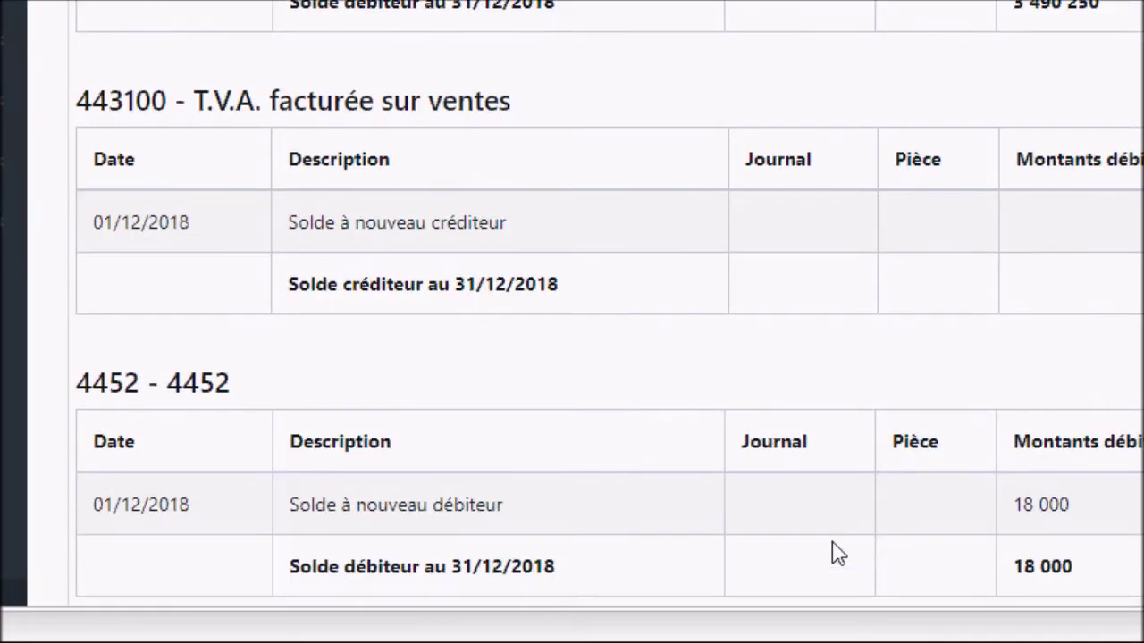
scroll(835, 551, down, 8)
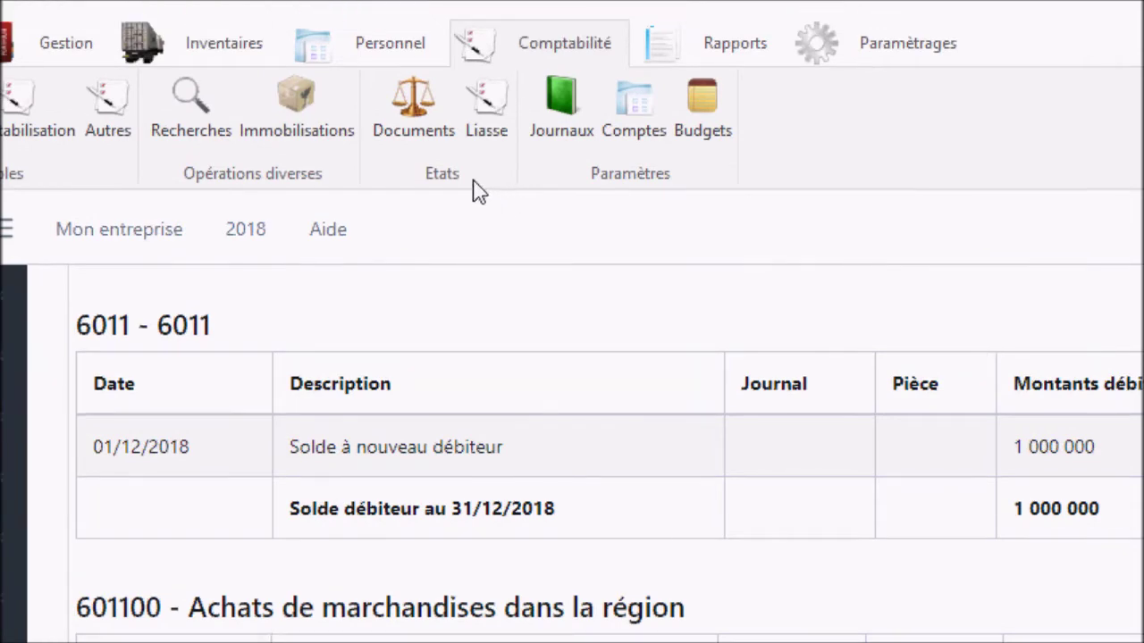
- Display the Balance à 6 colonnes for 01/12/2018 to 31/12/2018 and review its account balances and totals
click(432, 154)
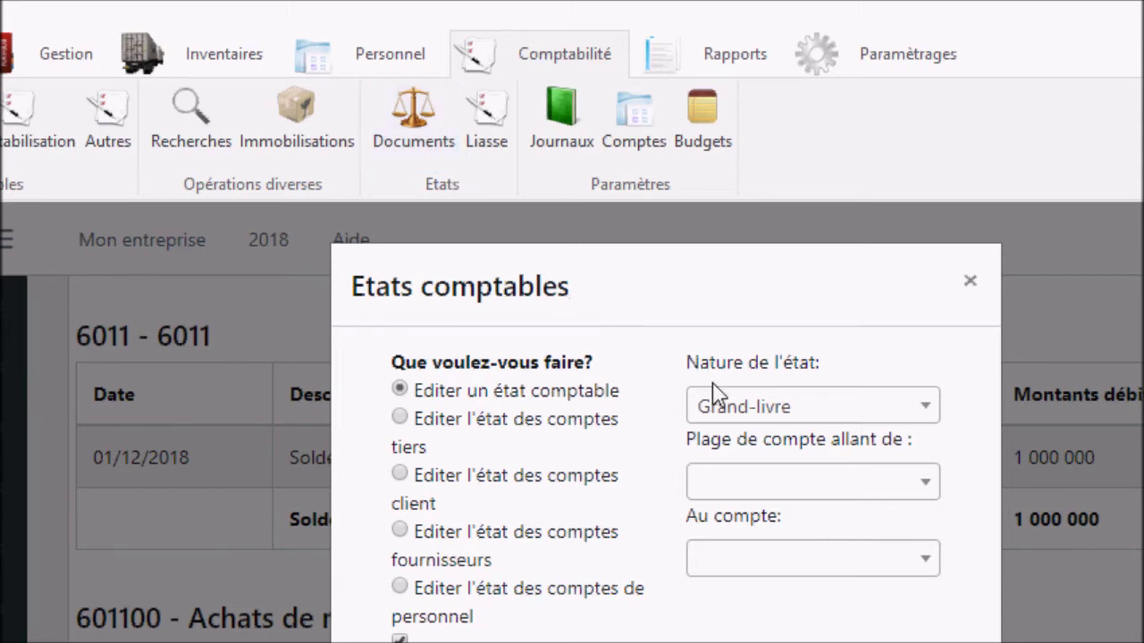
click(718, 409)
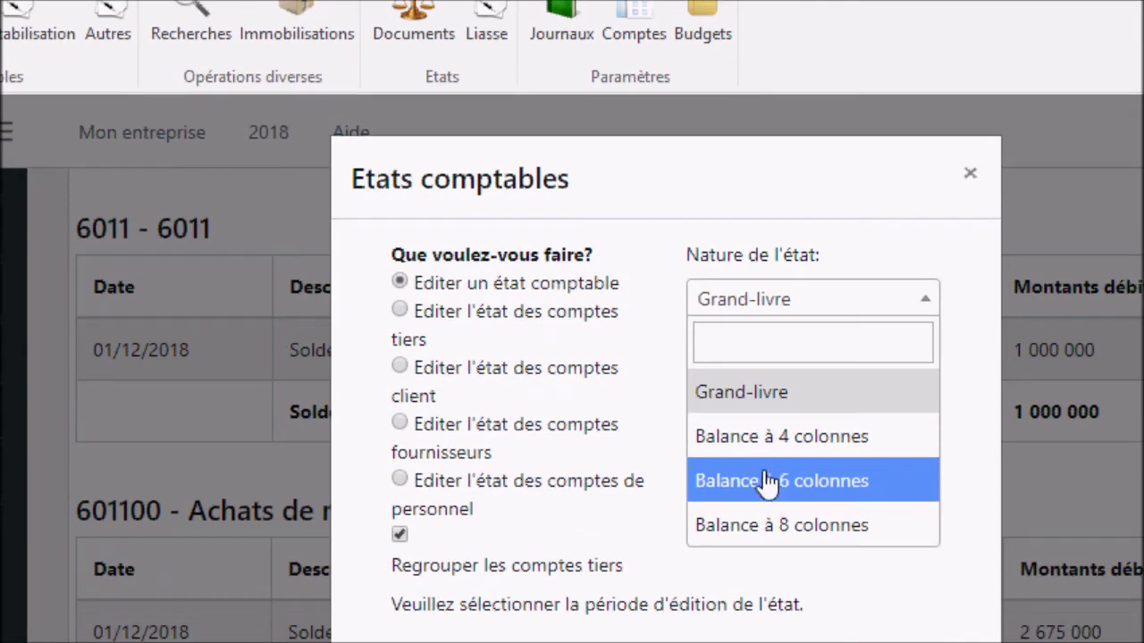
click(768, 482)
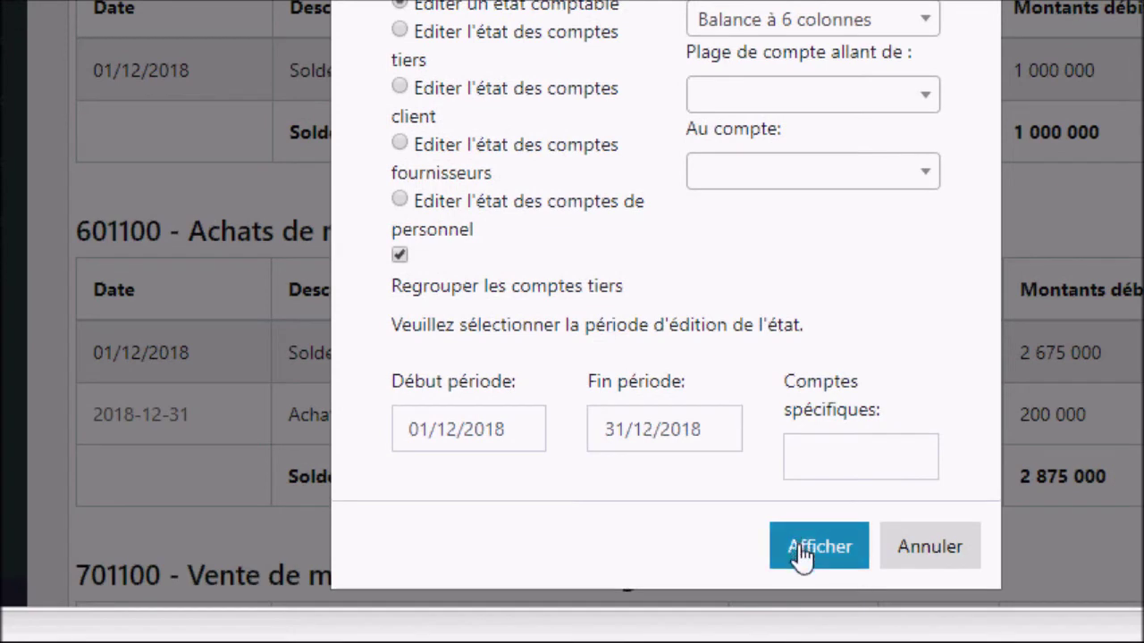
click(802, 554)
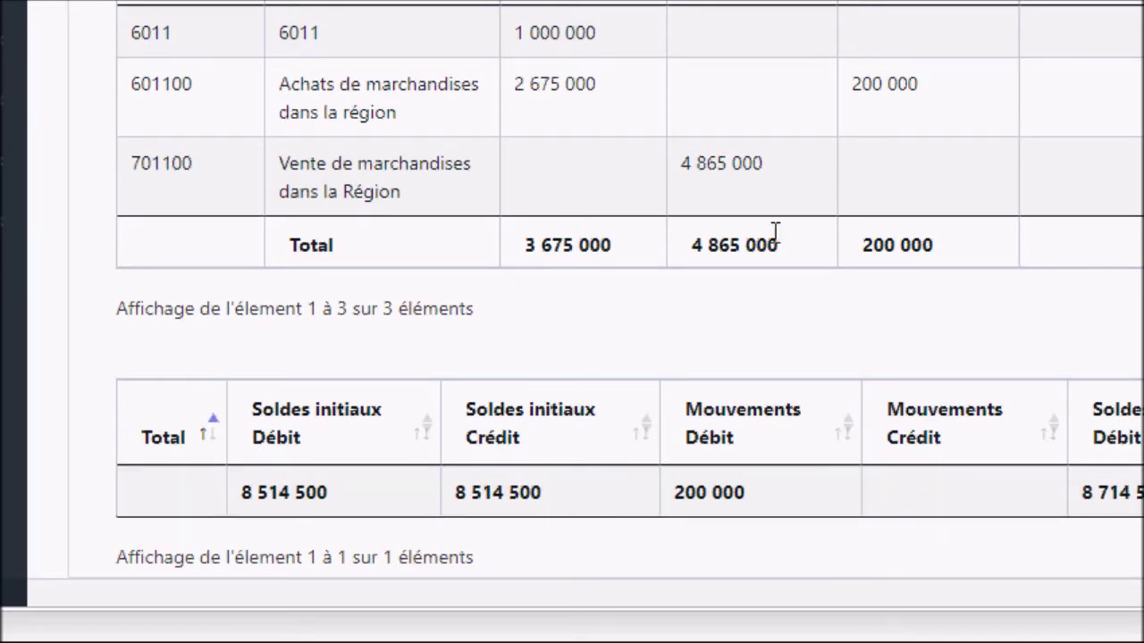
scroll(776, 233, up, 6)
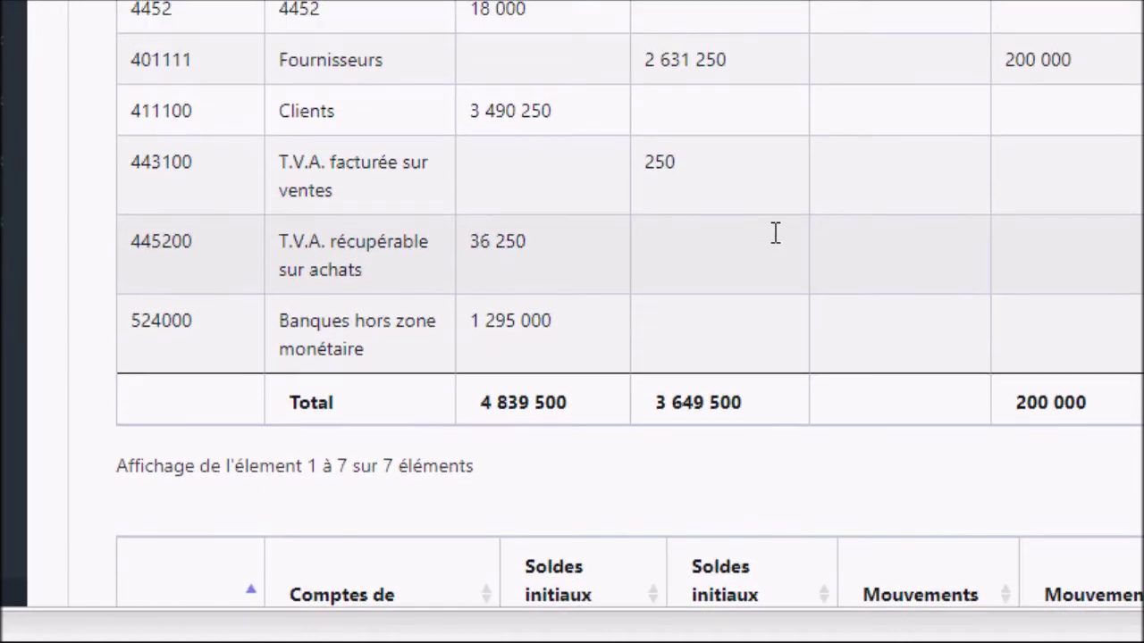
scroll(776, 232, up, 3)
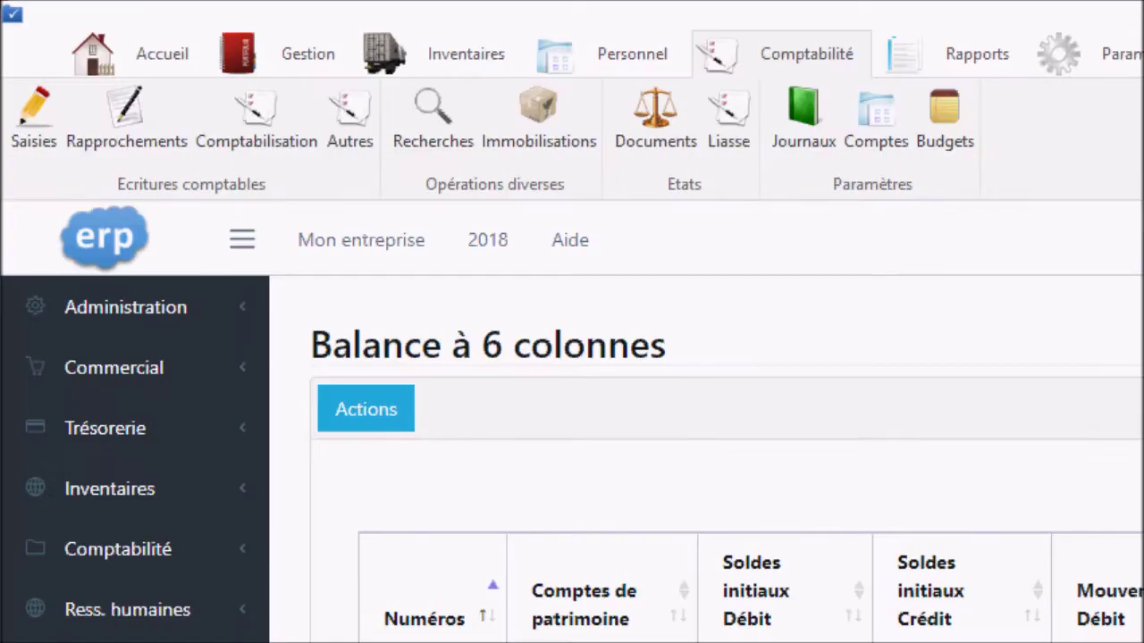
- Open the Liasse and examine the Actif and Passif pages of the balance sheet
click(731, 143)
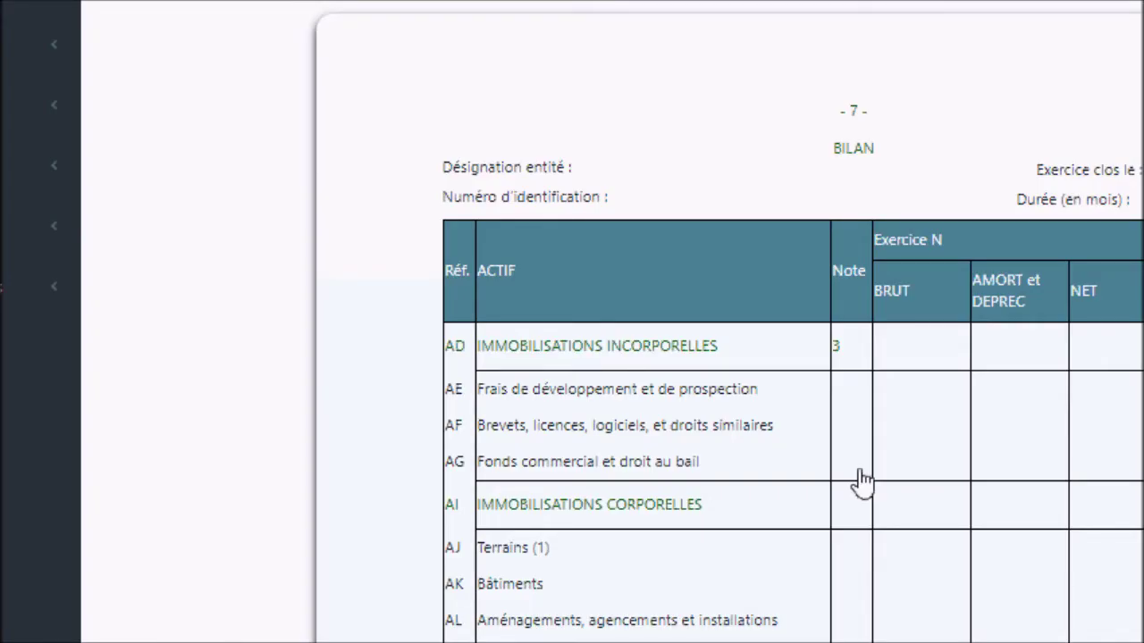
scroll(861, 481, down, 5)
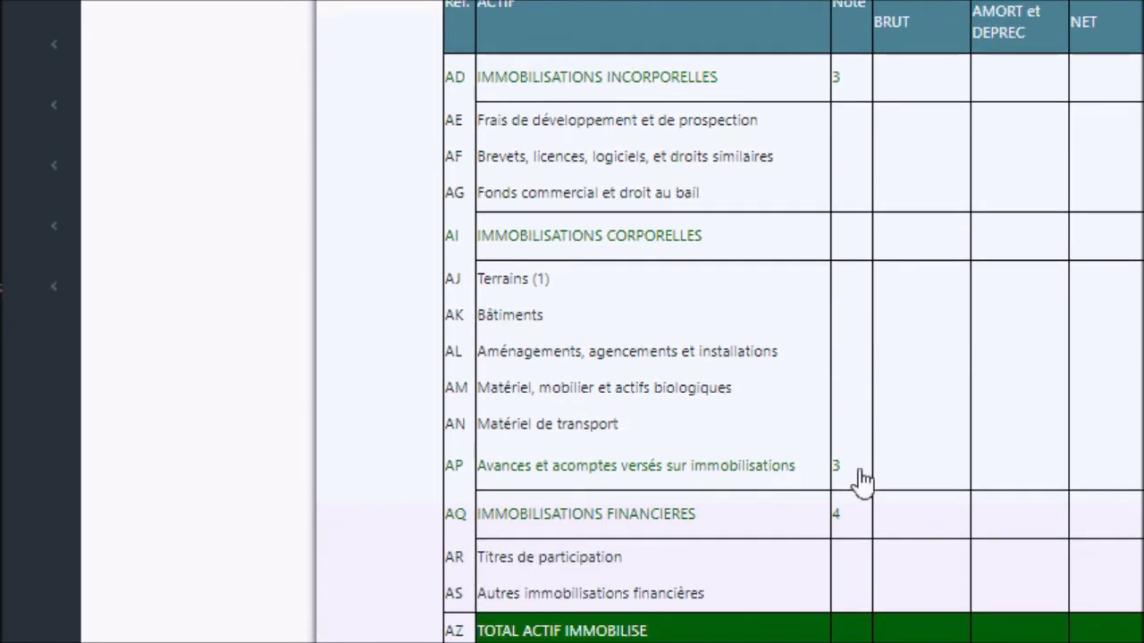
scroll(860, 480, down, 5)
scroll(861, 481, down, 3)
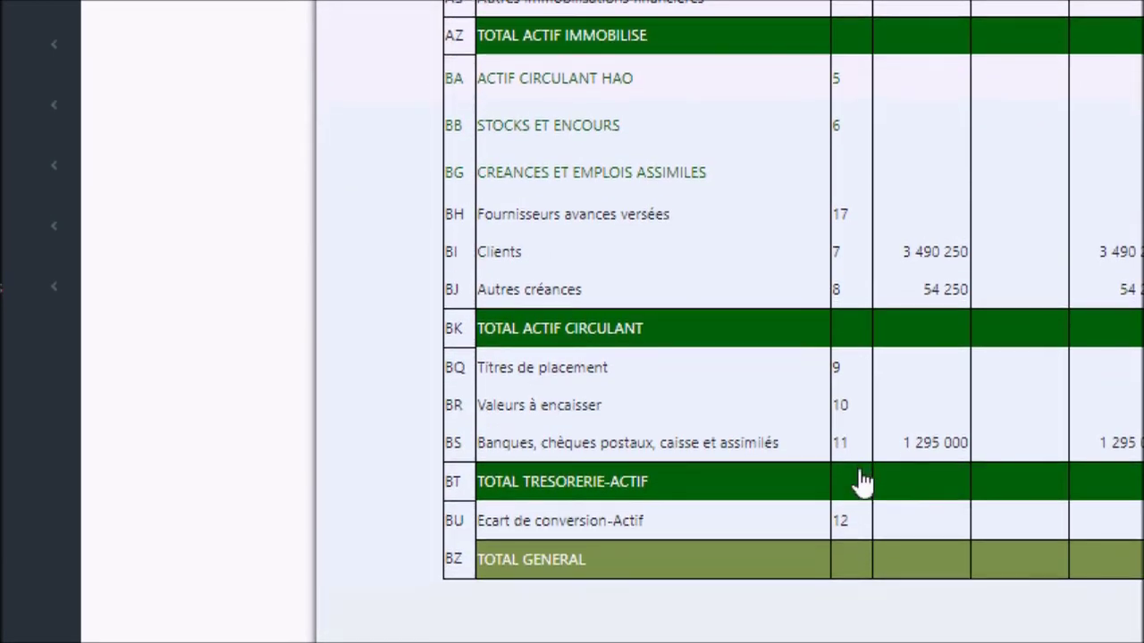
scroll(861, 481, down, 6)
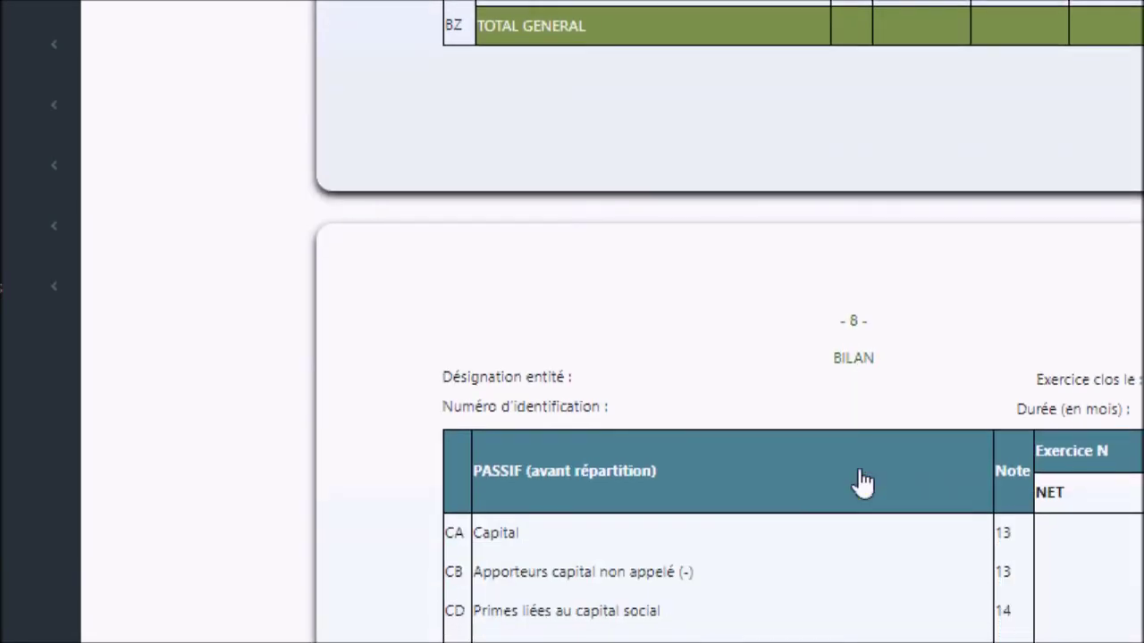
scroll(861, 481, down, 3)
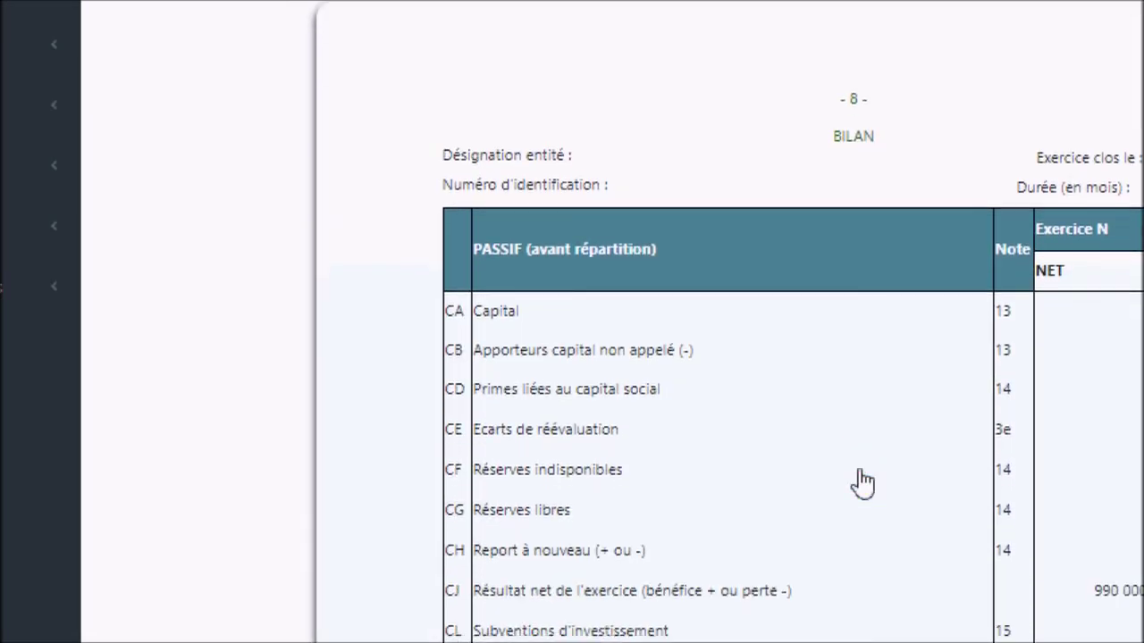
scroll(860, 480, down, 3)
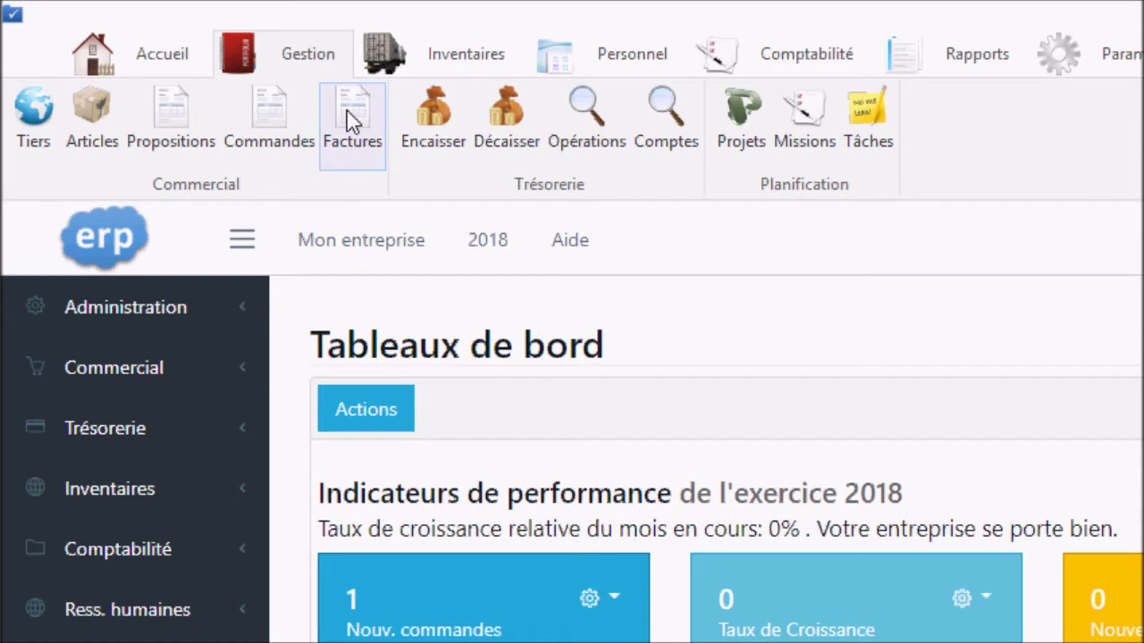
- Create a supplier invoice for the chosen third party, of type Facture doit with payment mode Réglement en espèce
click(351, 121)
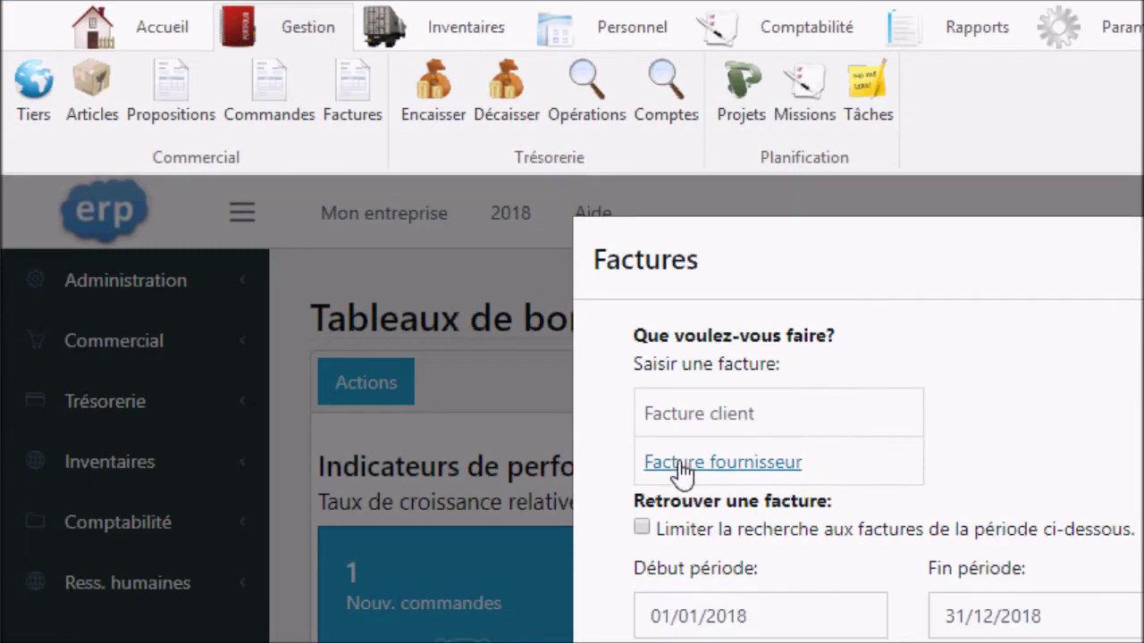
click(682, 467)
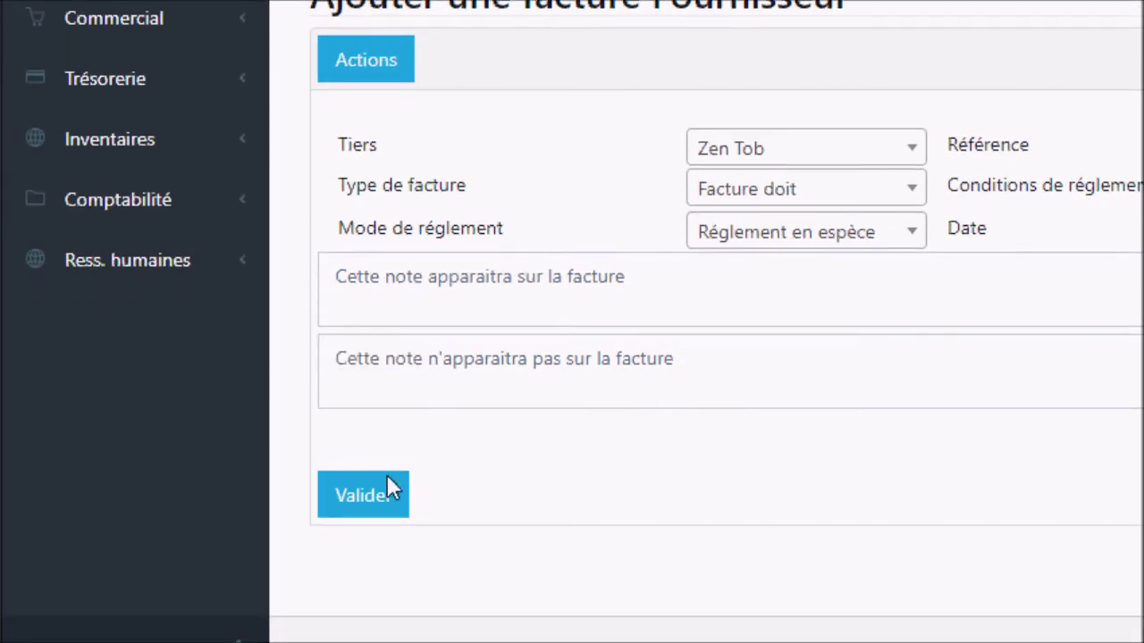
click(379, 517)
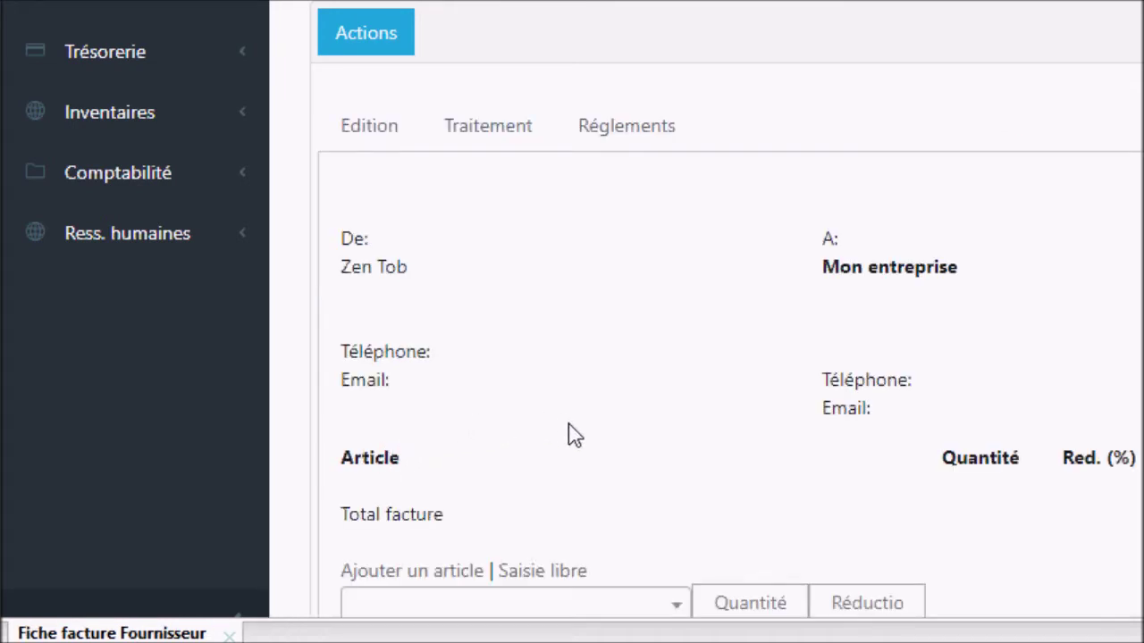
- Add the article P1 - Mangue at 2000.00 XOF to the supplier invoice with a quantity of 5
scroll(573, 436, down, 3)
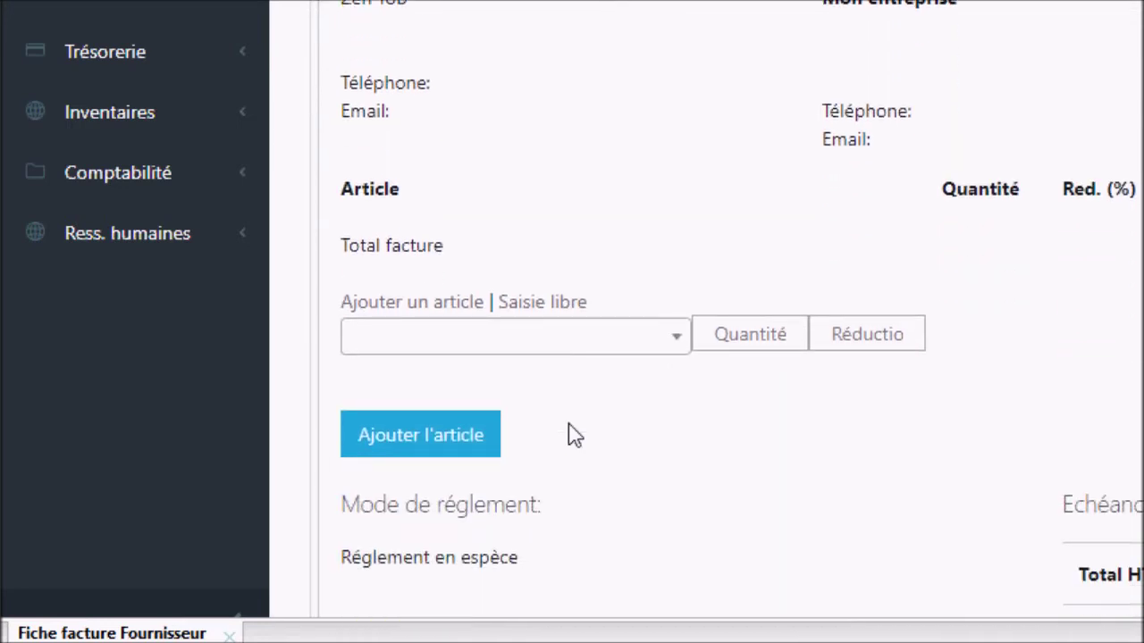
click(676, 348)
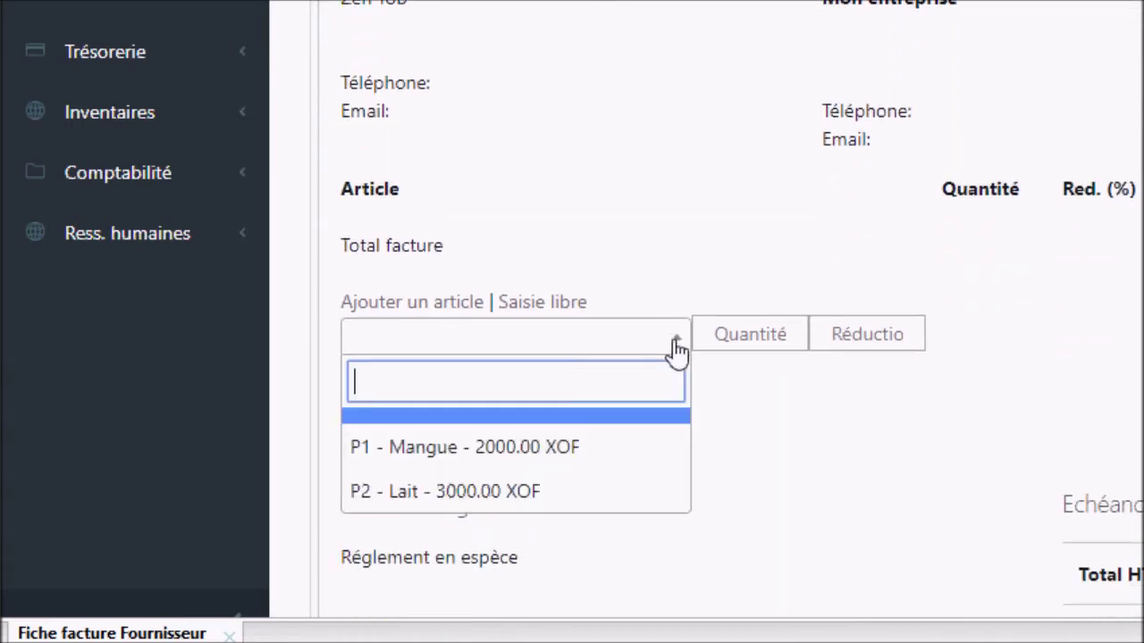
click(611, 459)
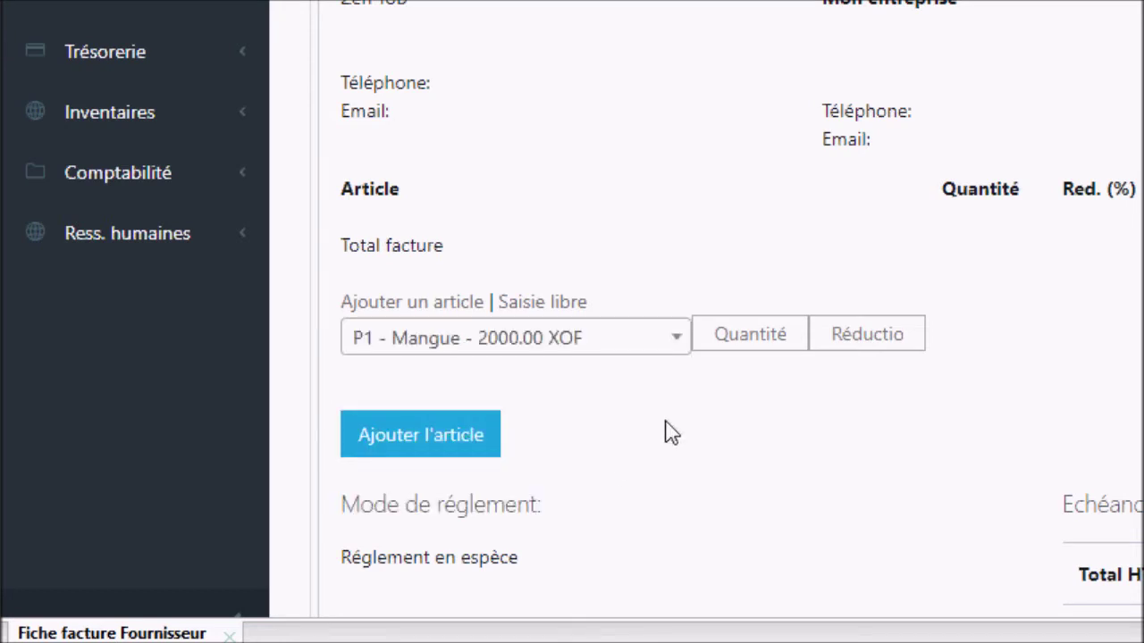
click(740, 342)
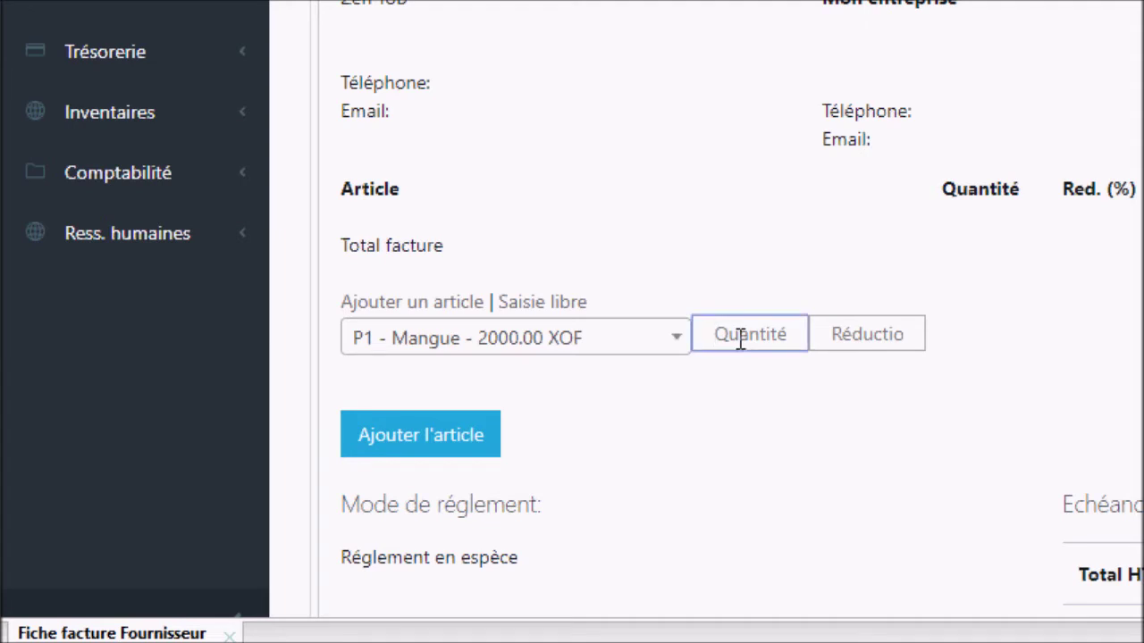
text(5)
key(Return)
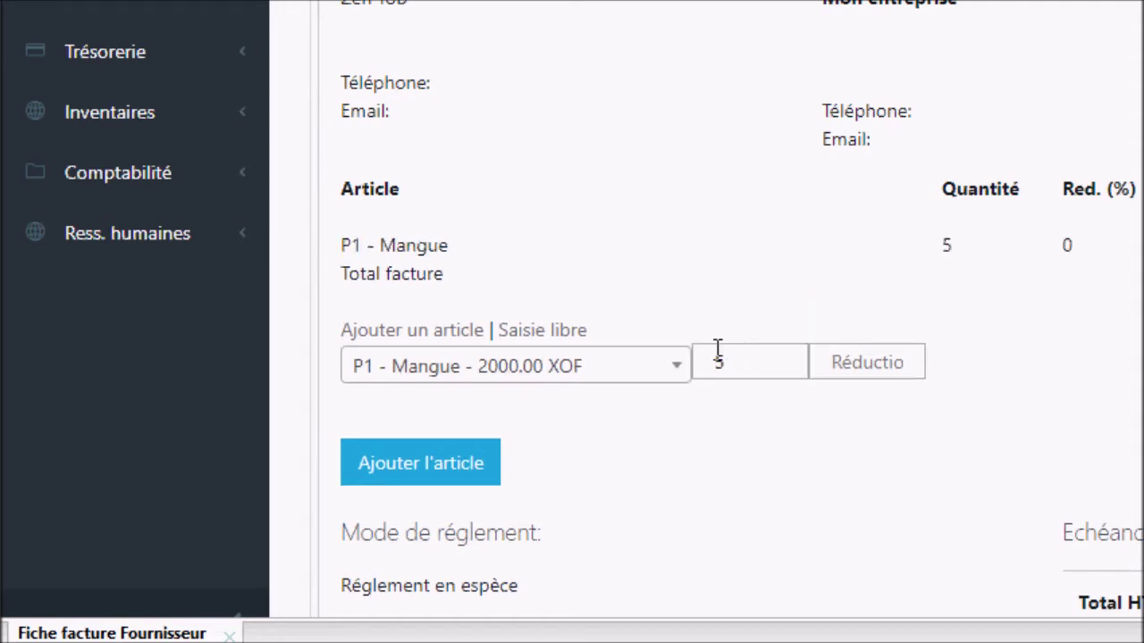
- Add the article P2 - Lait at 3000.00 XOF to the supplier invoice, replacing the previous article's quantity
click(679, 366)
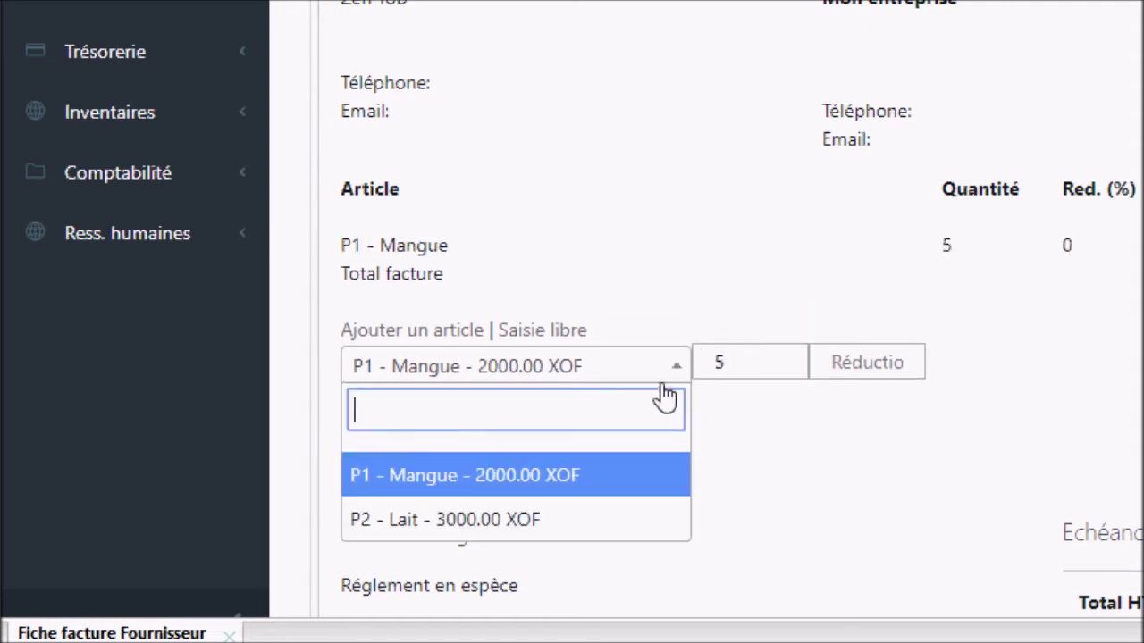
click(565, 512)
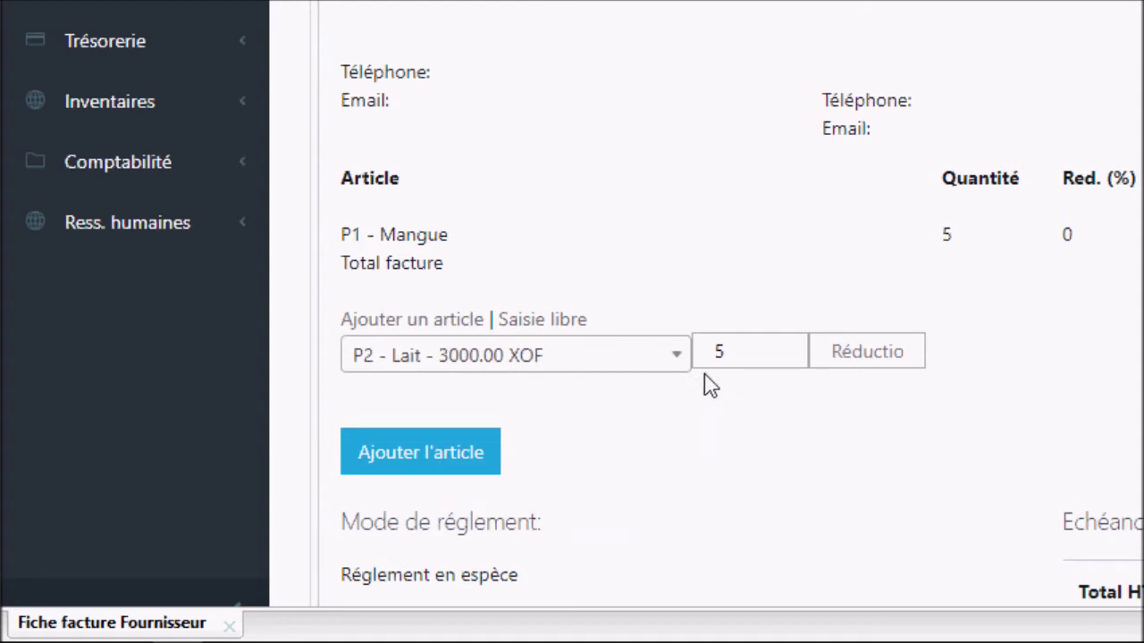
drag(741, 355, 692, 367)
key(Return)
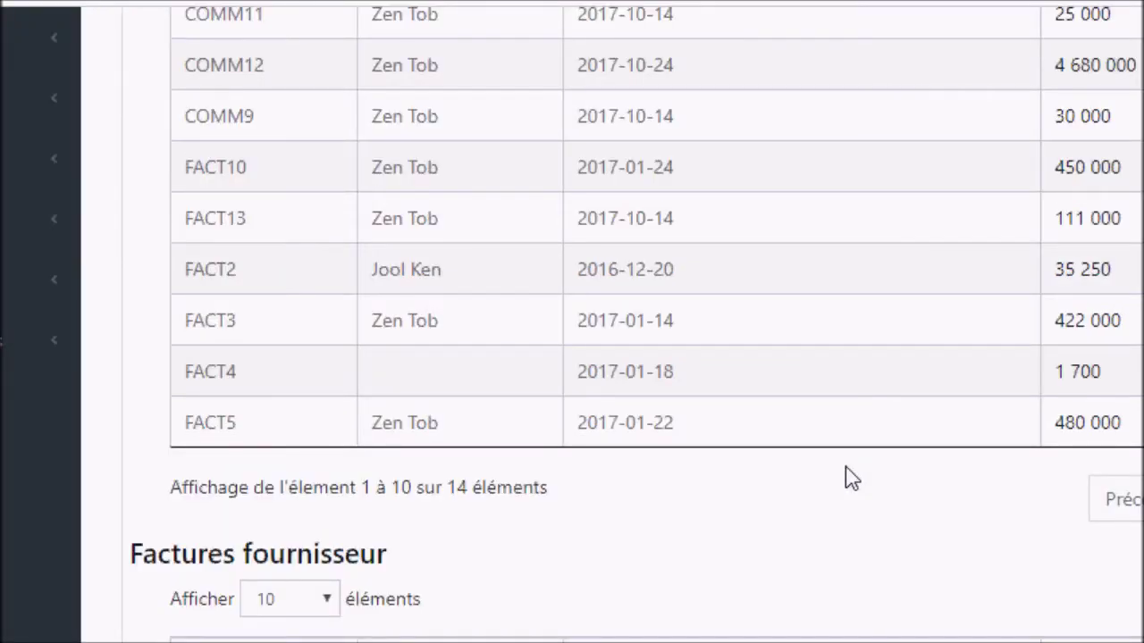
- Open the supplier invoice modified on 2018-02-03 and record its 19000 payment from Banque hors UemOA, with the beneficiary's name and Abidjan as Lieu
scroll(851, 478, up, 2)
scroll(851, 478, down, 2)
scroll(851, 478, down, 3)
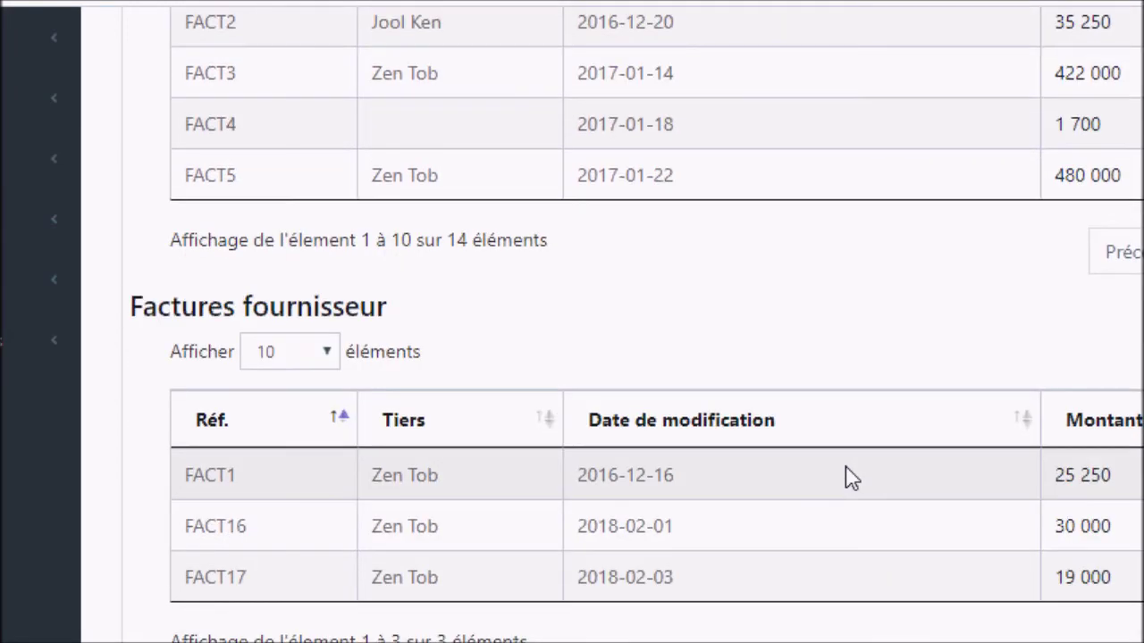
scroll(447, 537, down, 2)
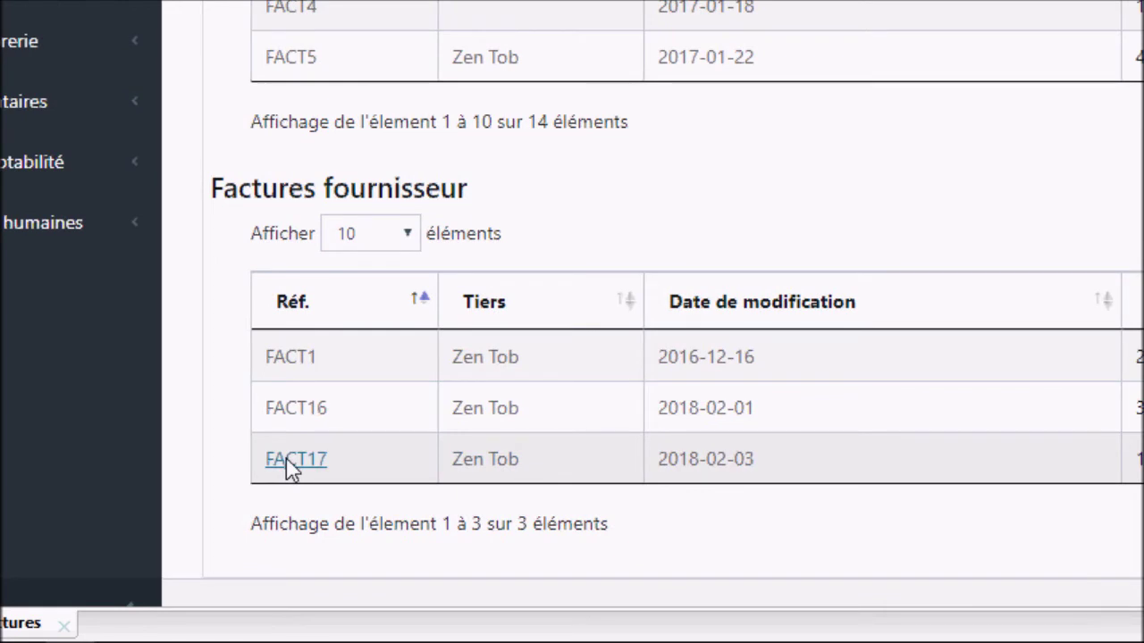
click(289, 462)
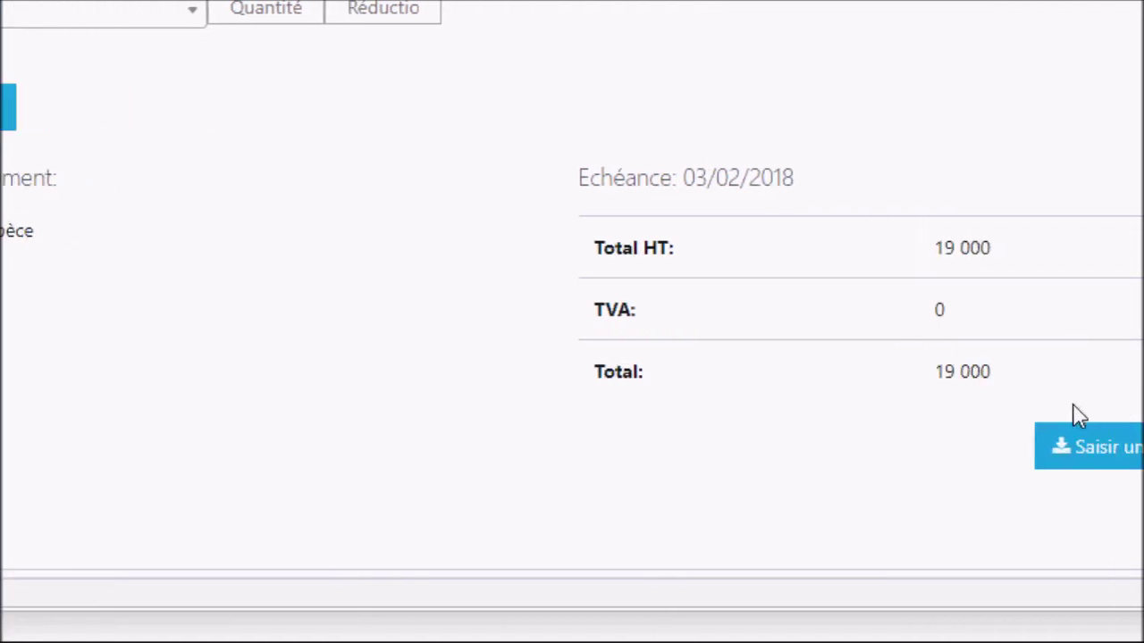
click(897, 450)
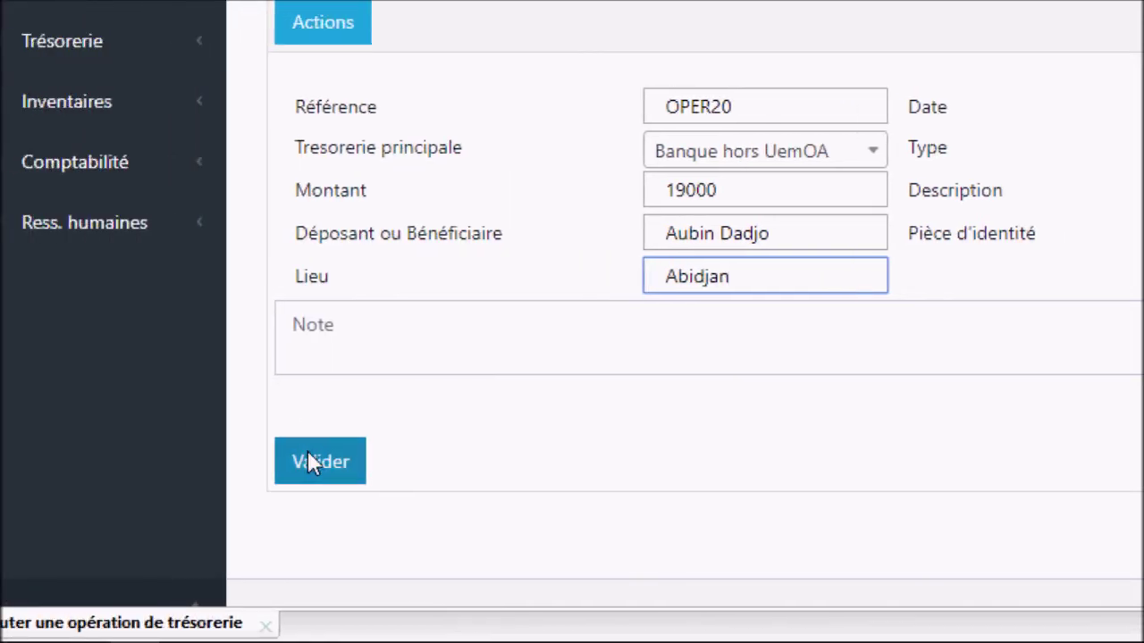
click(307, 453)
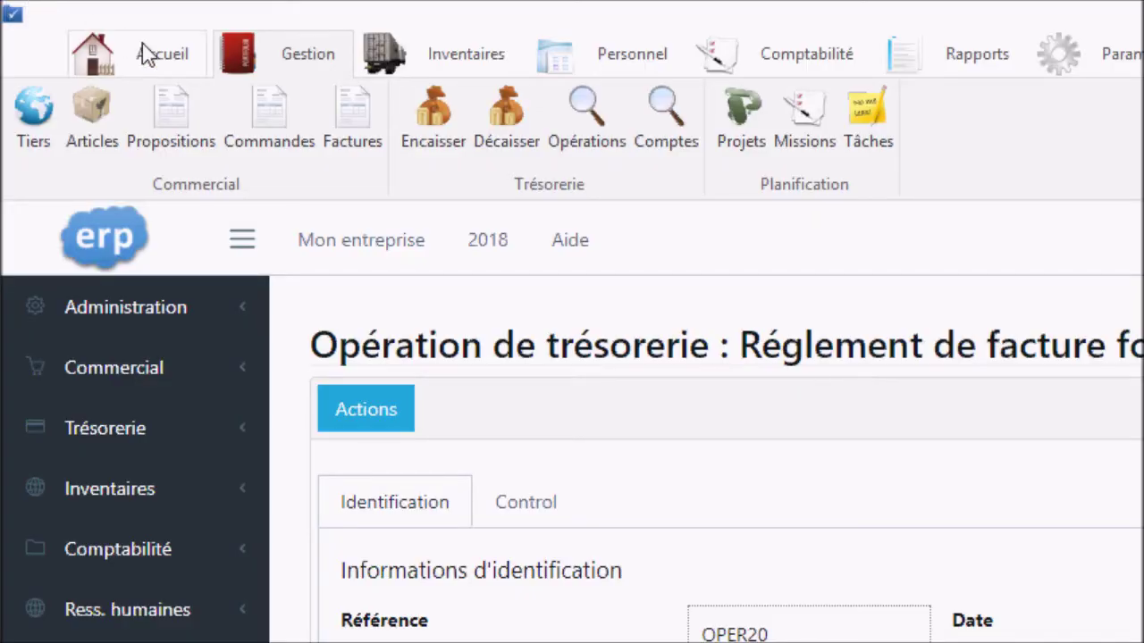
- Create a customer order for the chosen third party with payment mode Réglement en espèce
click(256, 109)
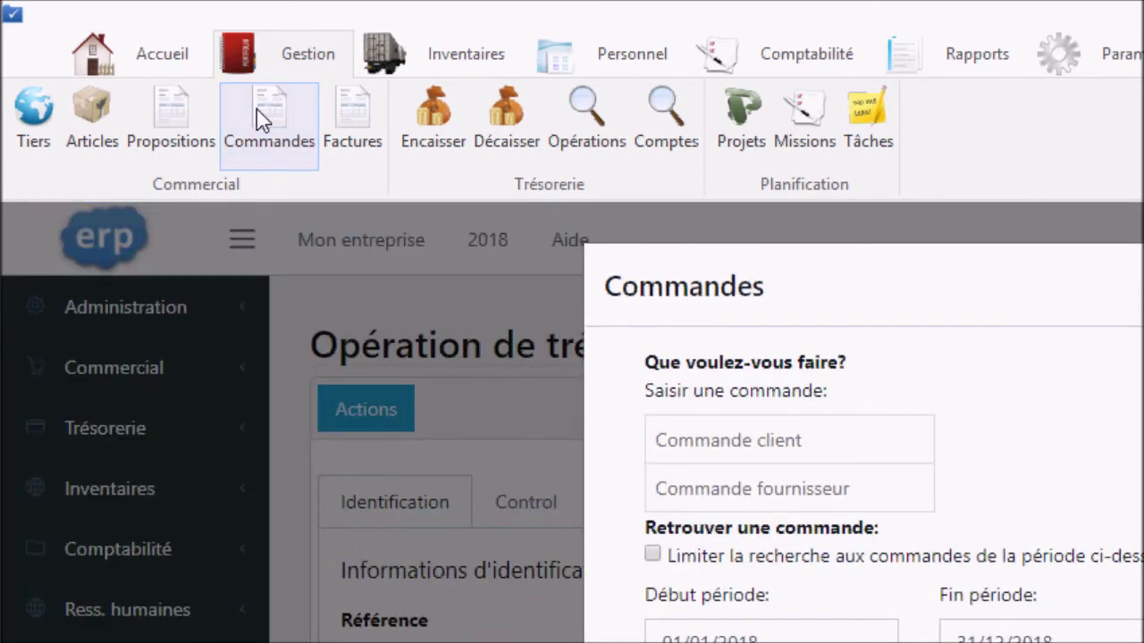
click(791, 443)
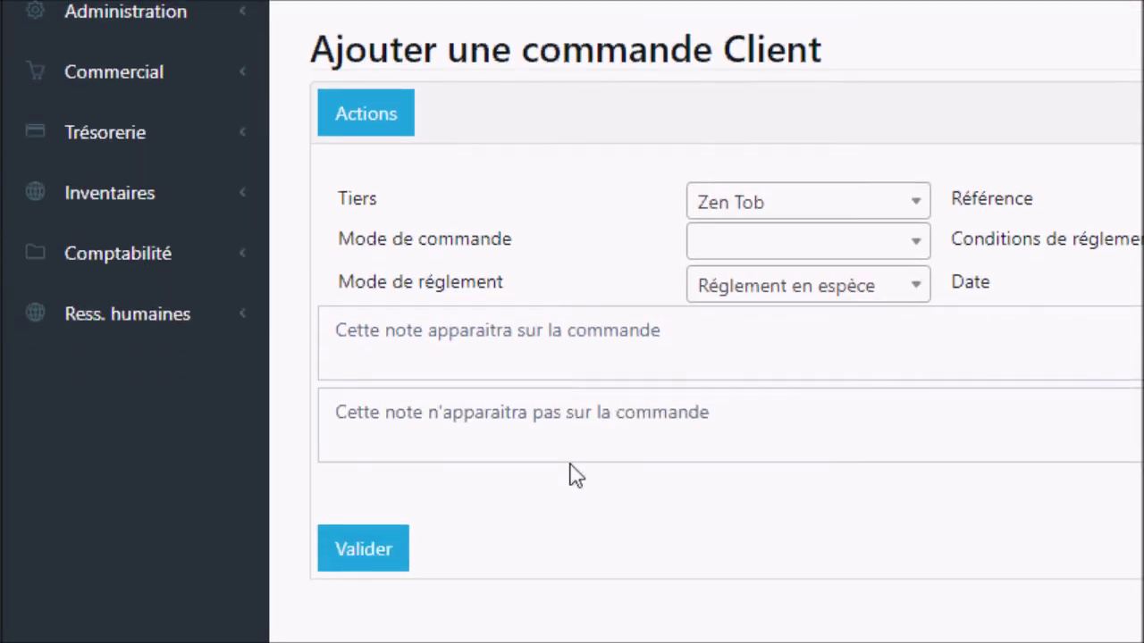
click(397, 551)
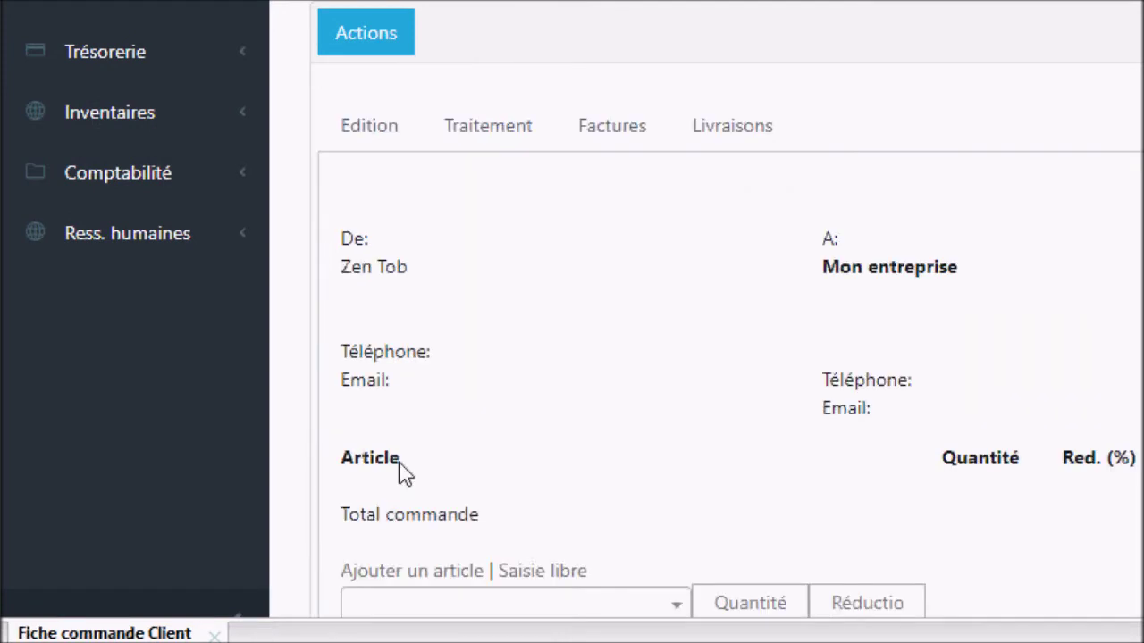
- Choose P9 - Miel 500mL at 3000.00 XOF as an article for the customer order
scroll(400, 470, down, 3)
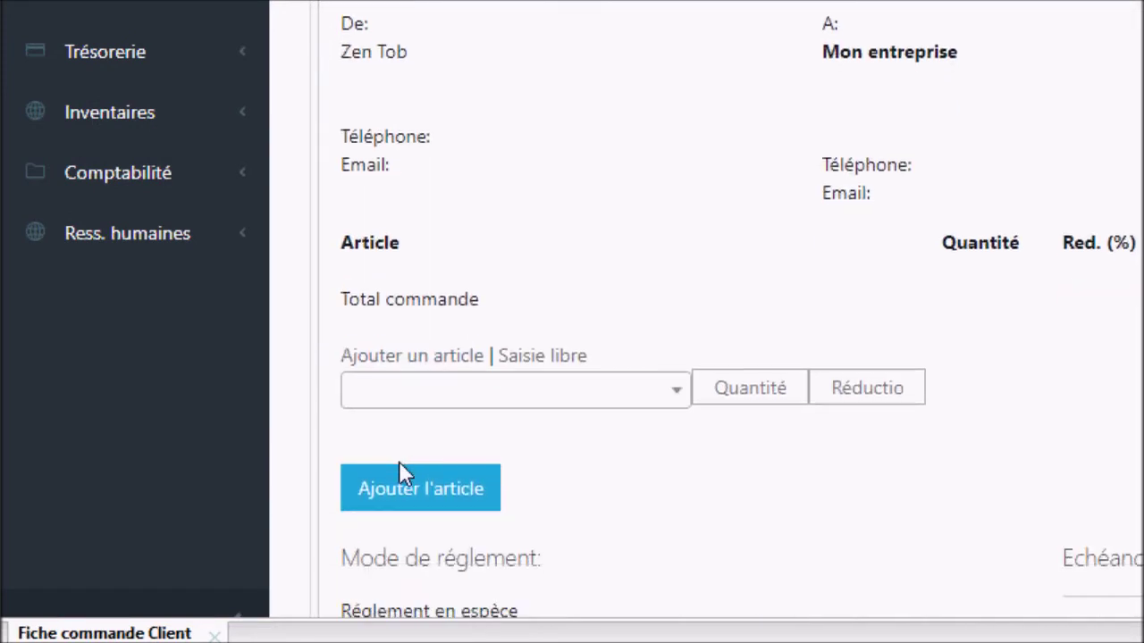
click(655, 392)
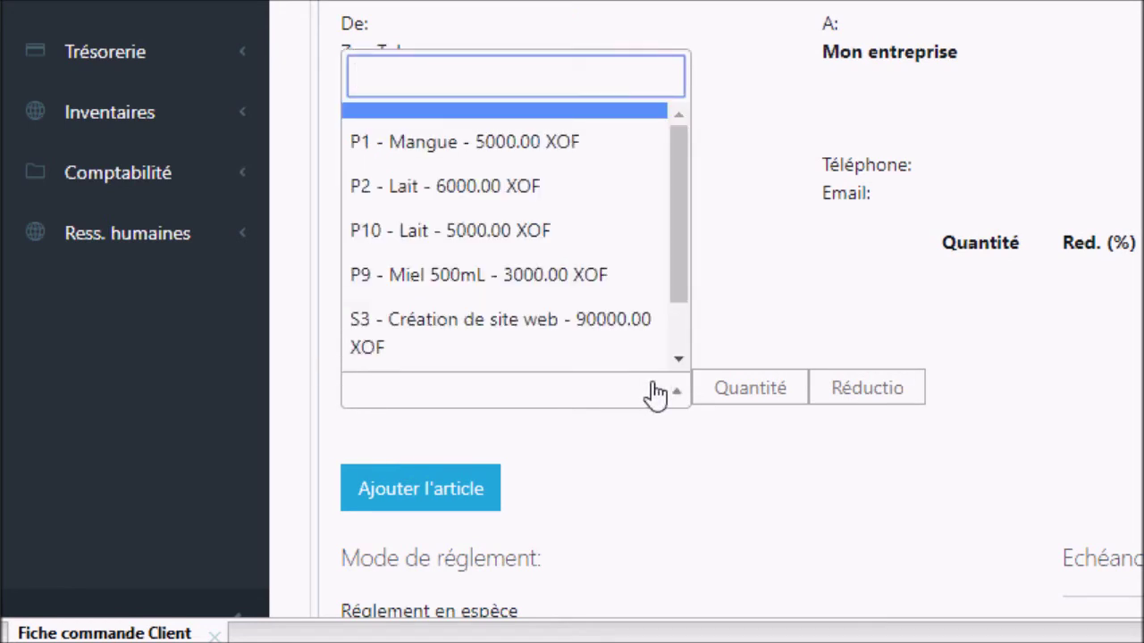
click(612, 277)
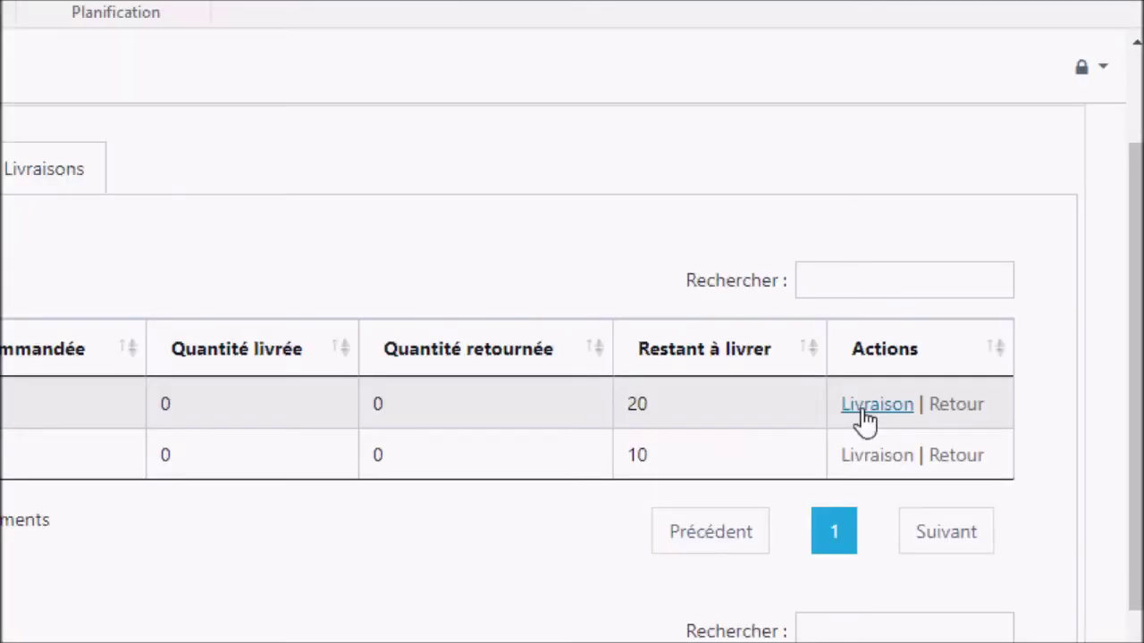
- Record a delivery of 10 units dated 03/02 for the first article of the order
click(865, 411)
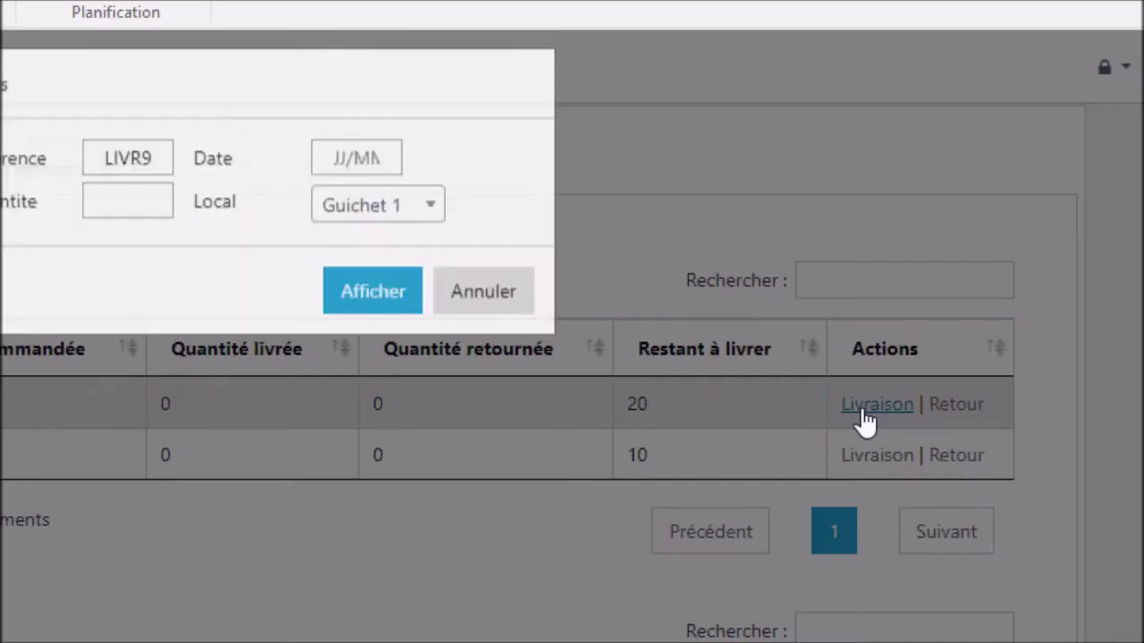
click(331, 181)
key(Tab)
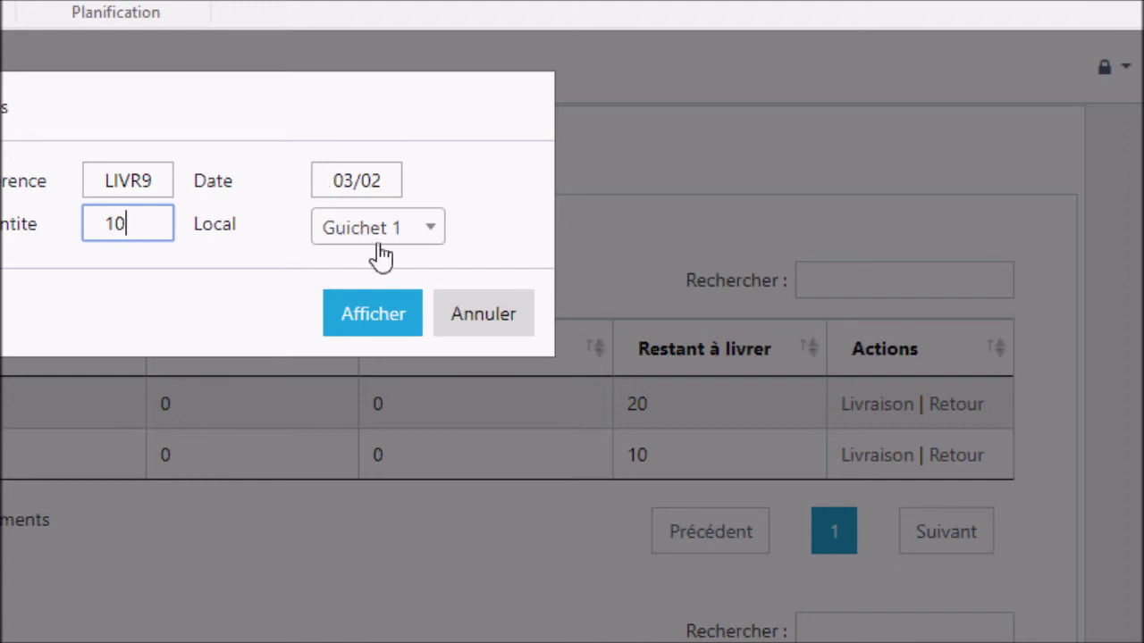
click(372, 322)
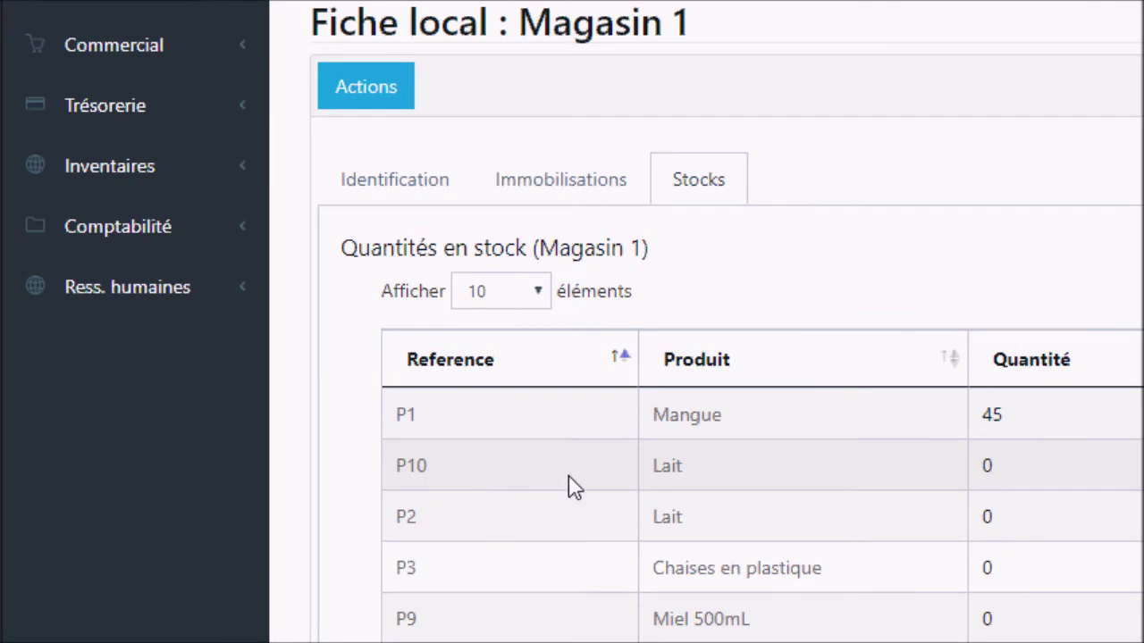
- Open the product sheet of Lait (P10) from the Magasin 1 stock list and view its stock quantities and movements
click(677, 446)
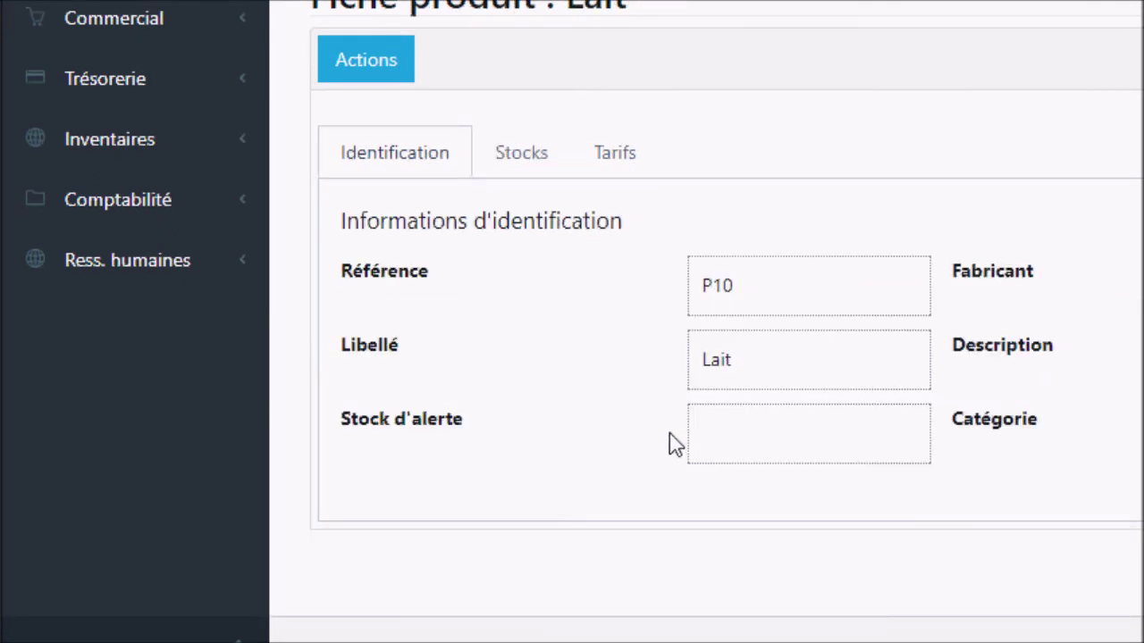
click(551, 161)
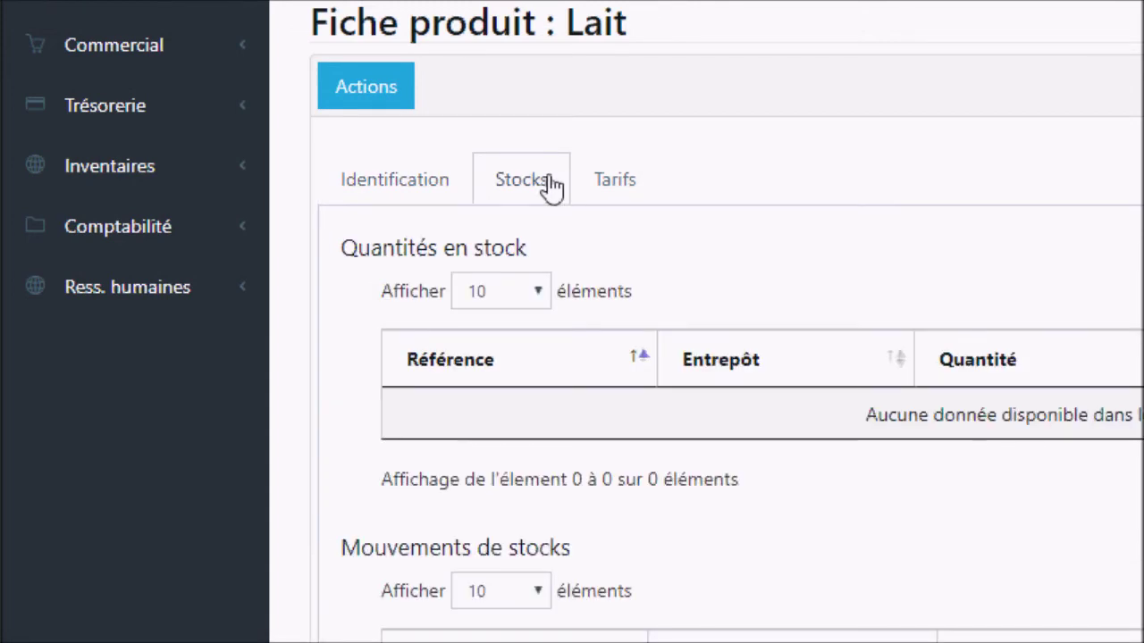
scroll(552, 187, down, 3)
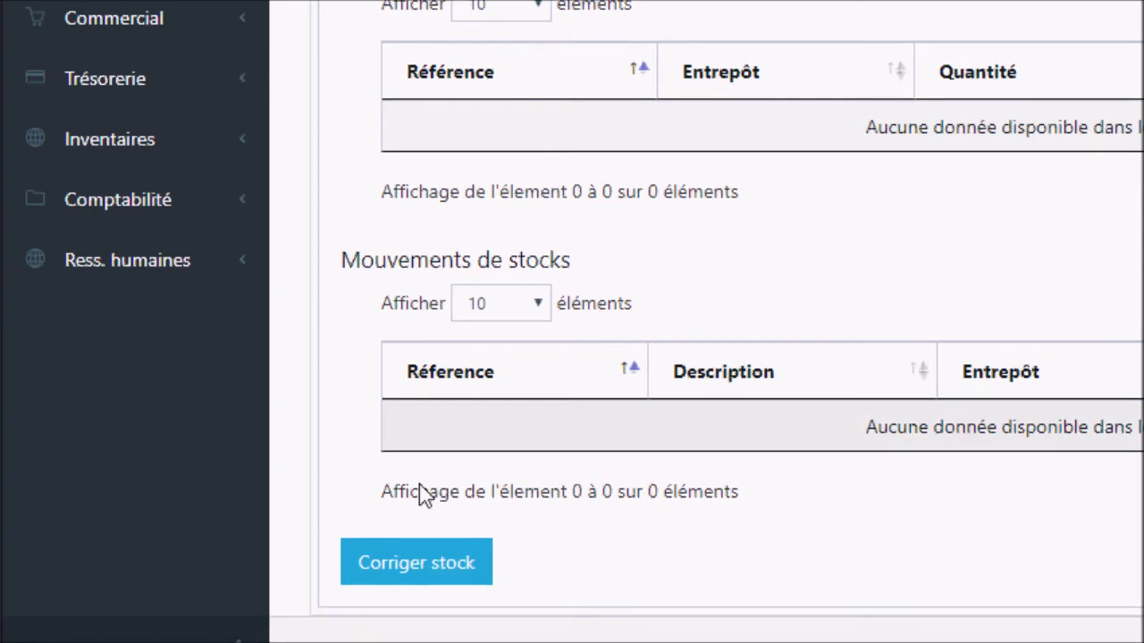
- Enter a stock movement of type Entrée for Mangue in Magasin 1, dated 04/02/2018, with quantity 25 and unit price 2500
click(414, 529)
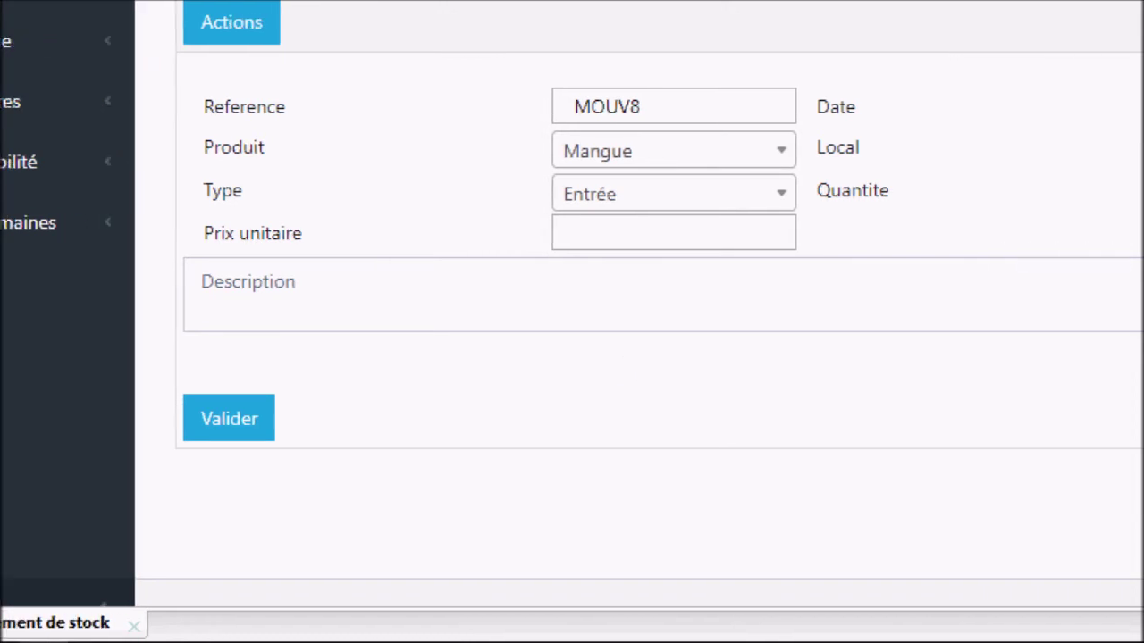
click(1042, 199)
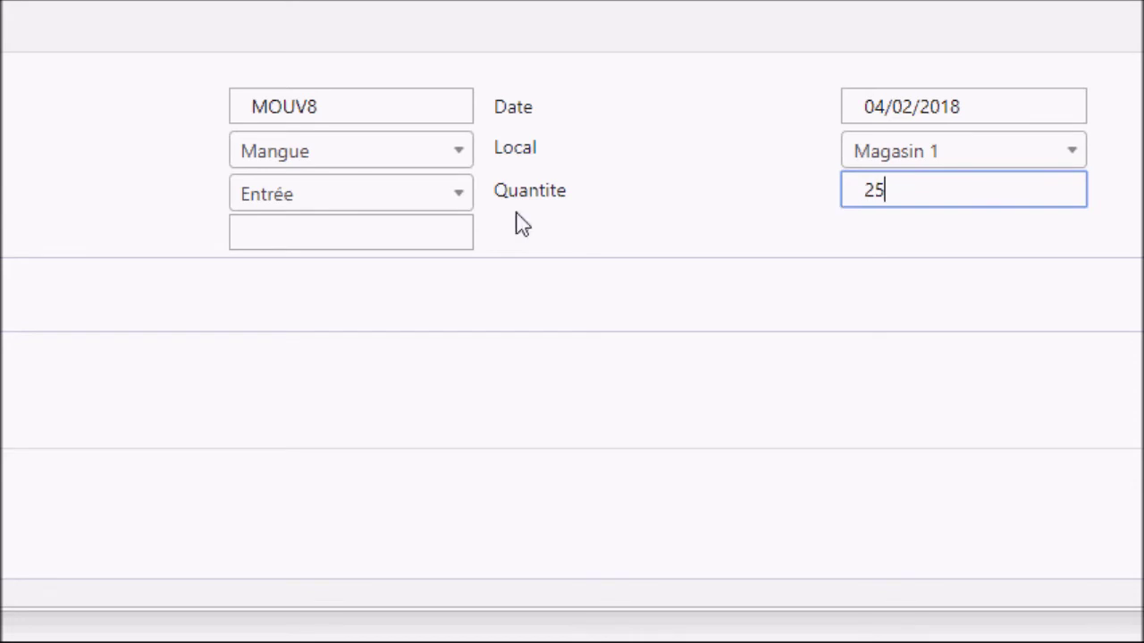
click(380, 229)
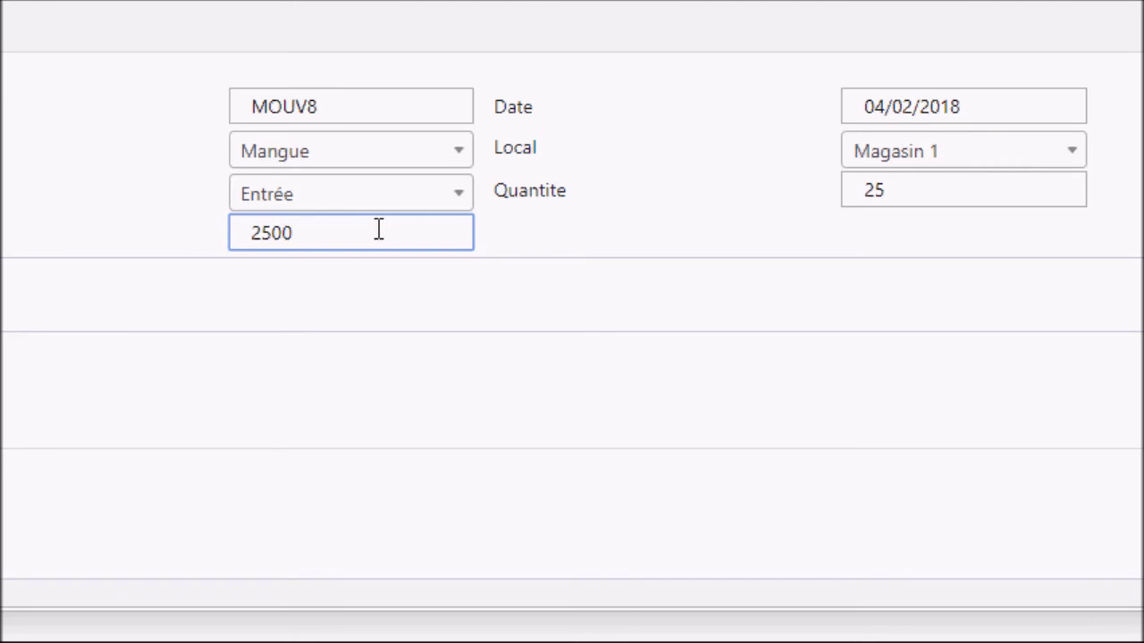
click(300, 300)
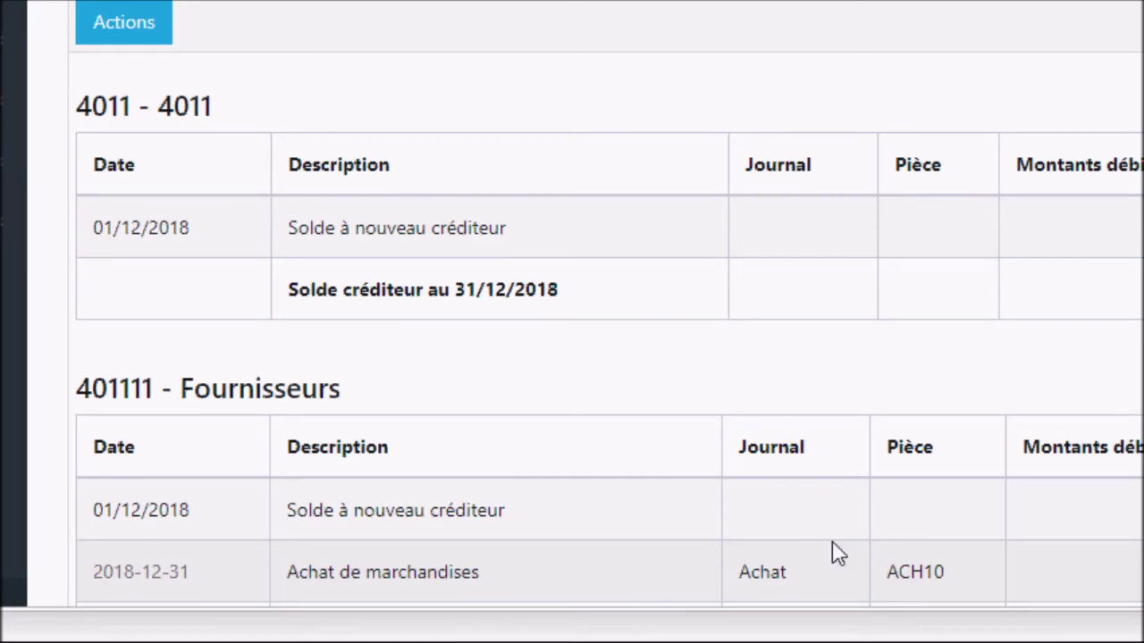
- Review the Grand-livre account by account, from the supplier accounts to 701100 - Vente de marchandises dans la Région
scroll(837, 552, down, 6)
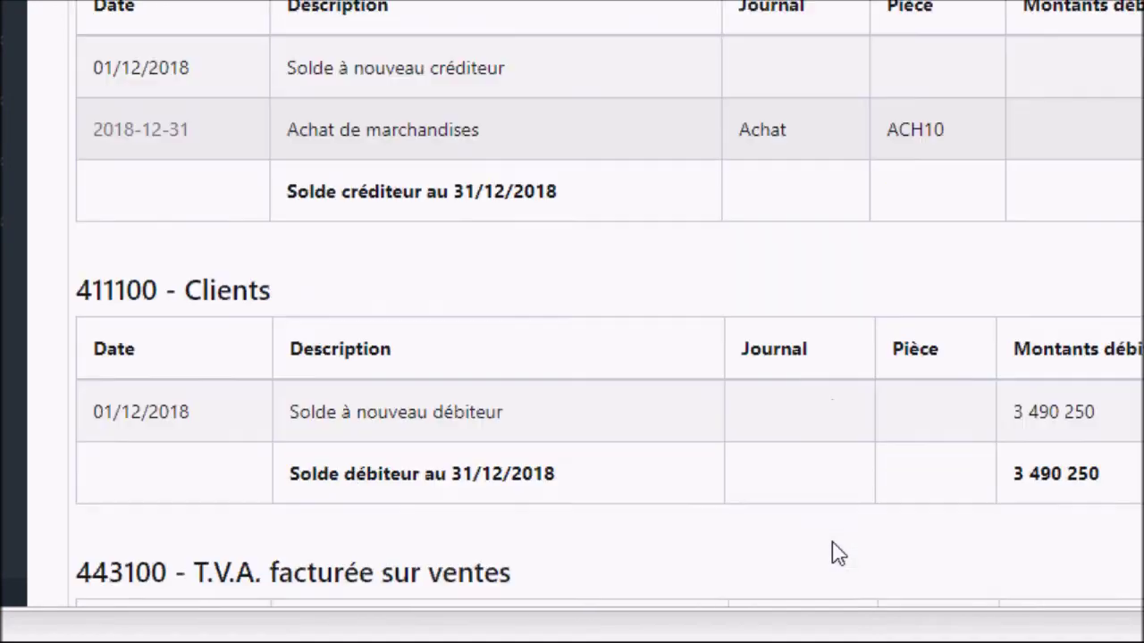
scroll(837, 553, down, 3)
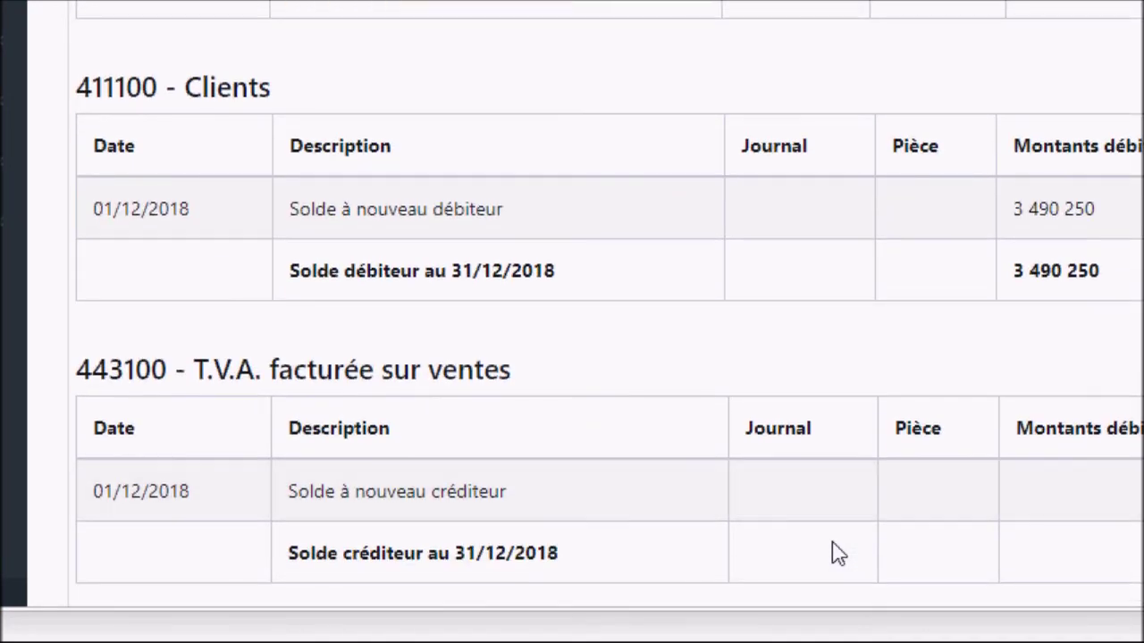
scroll(837, 552, down, 7)
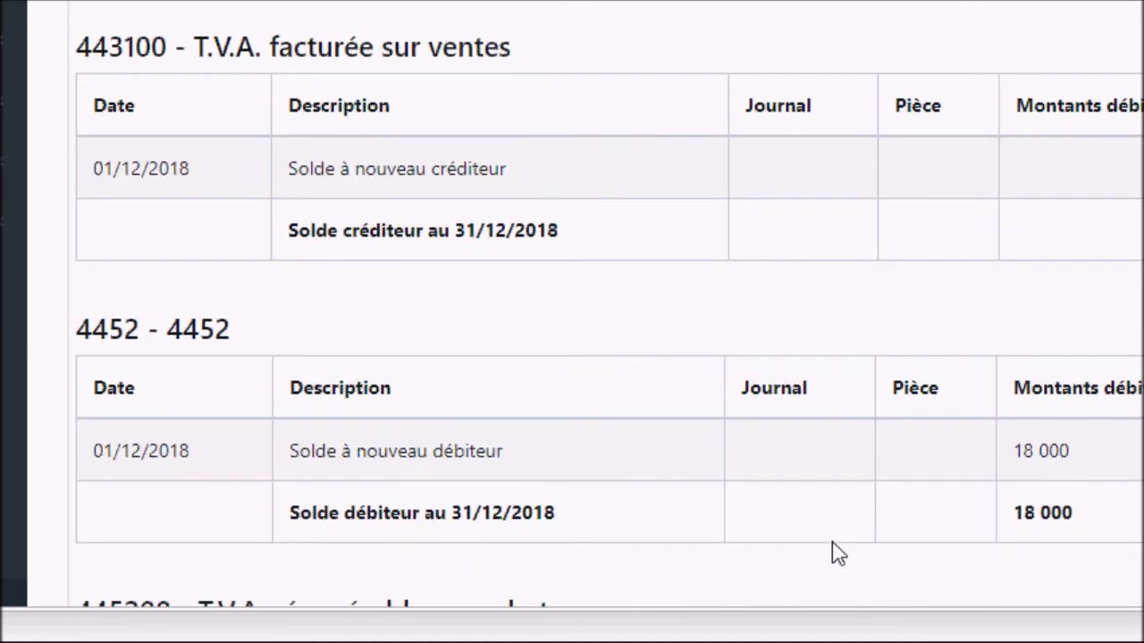
scroll(838, 552, down, 13)
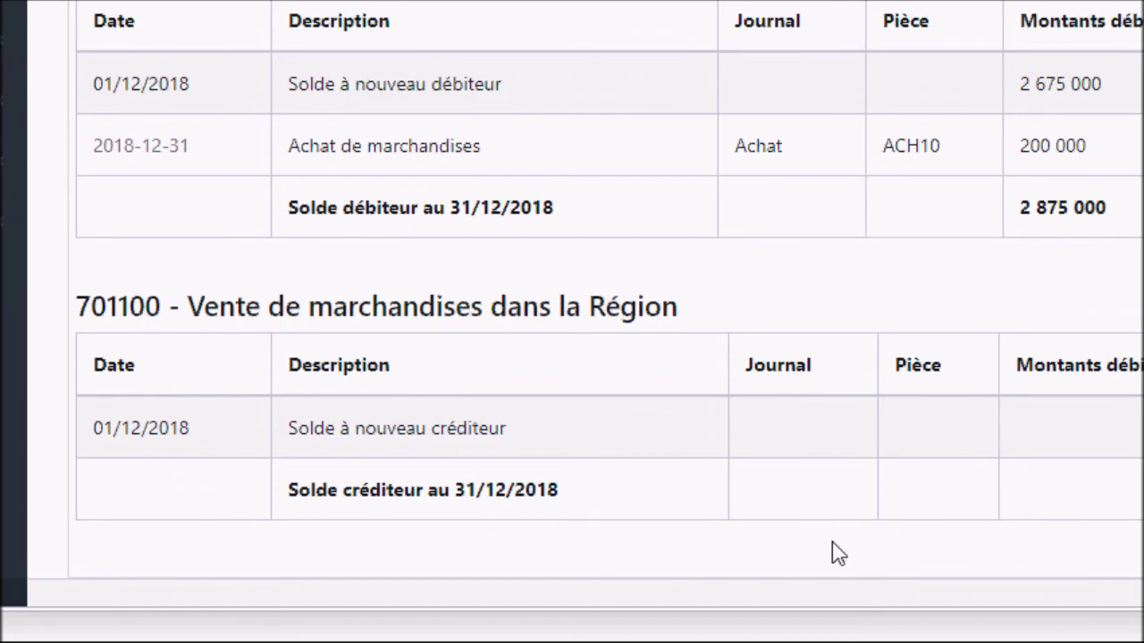
scroll(837, 553, up, 3)
- Display the Balance à 6 colonnes accounting statement for the period 01/12/2018 to 31/12/2018 and review its account lines and totals
click(420, 143)
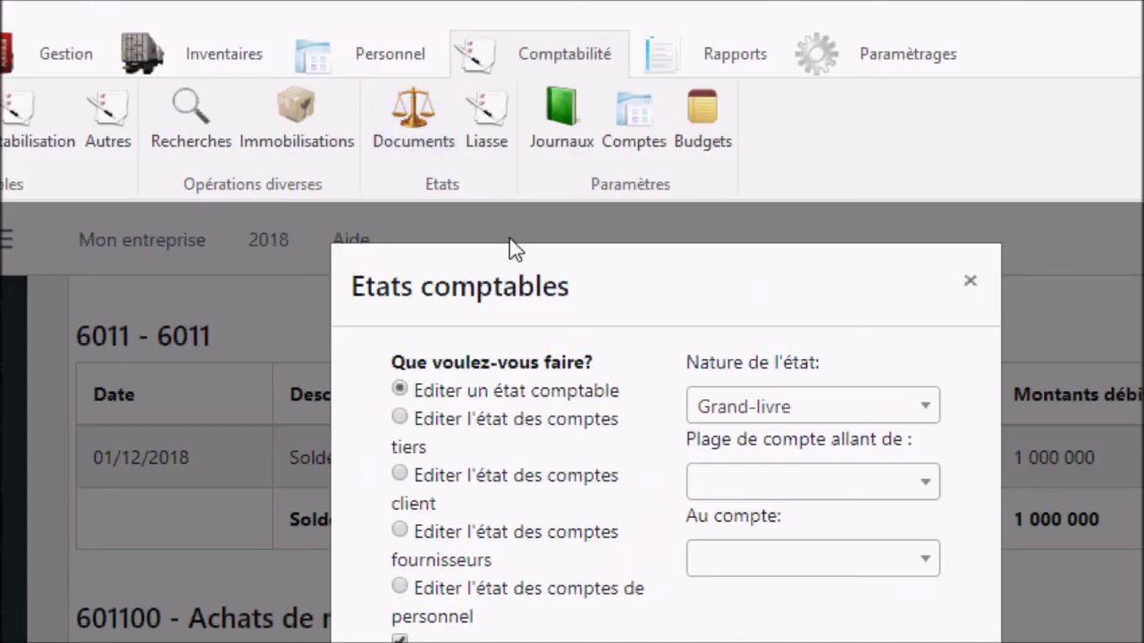
click(717, 408)
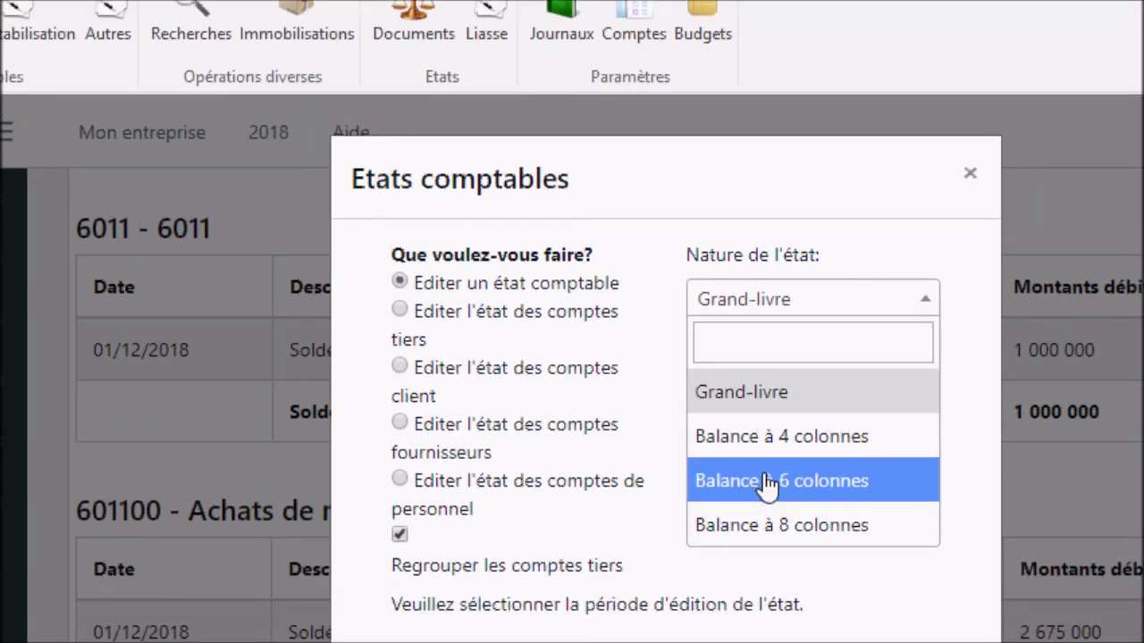
click(766, 482)
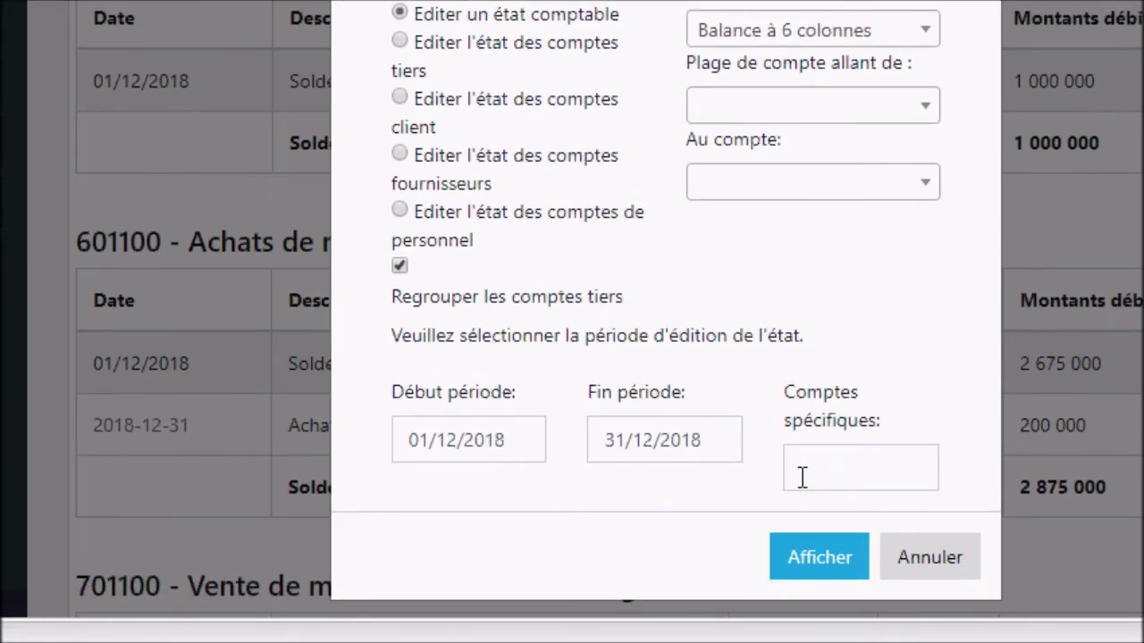
click(801, 552)
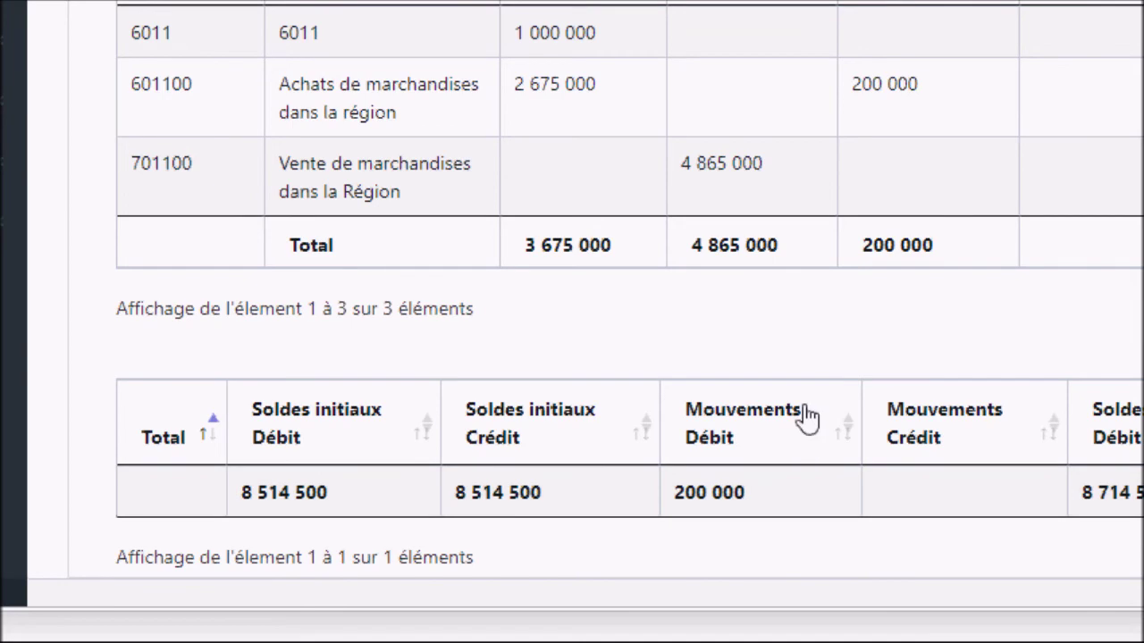
scroll(775, 230, up, 1)
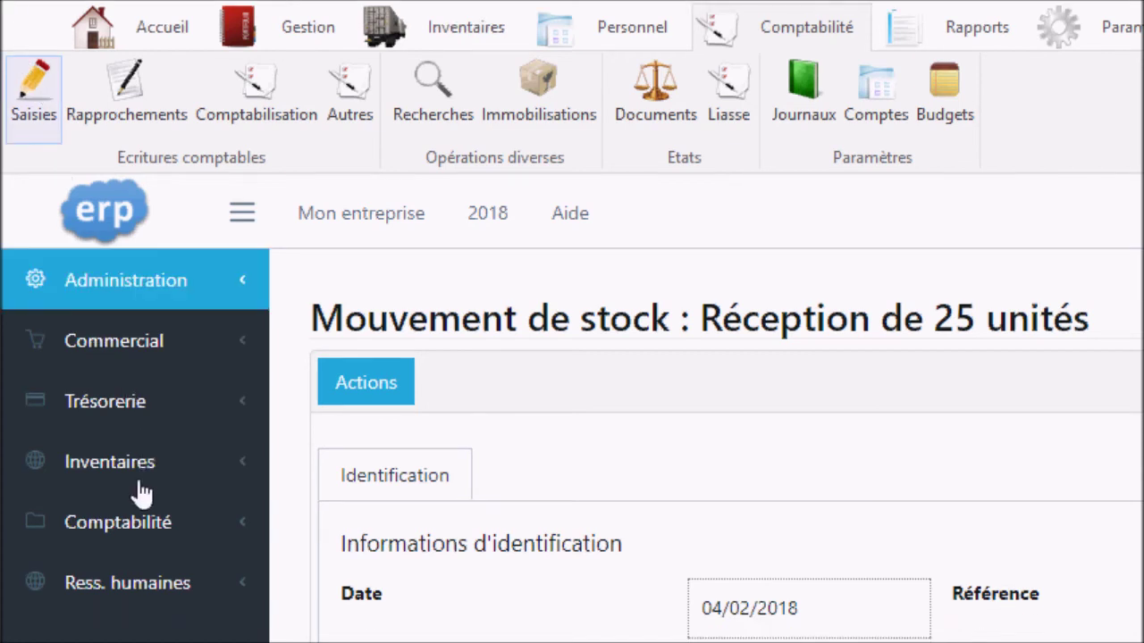
- Start a new VAT declaration from the accounting module's Impôts et taxes editions, keeping the option Editer une déclaration
click(134, 526)
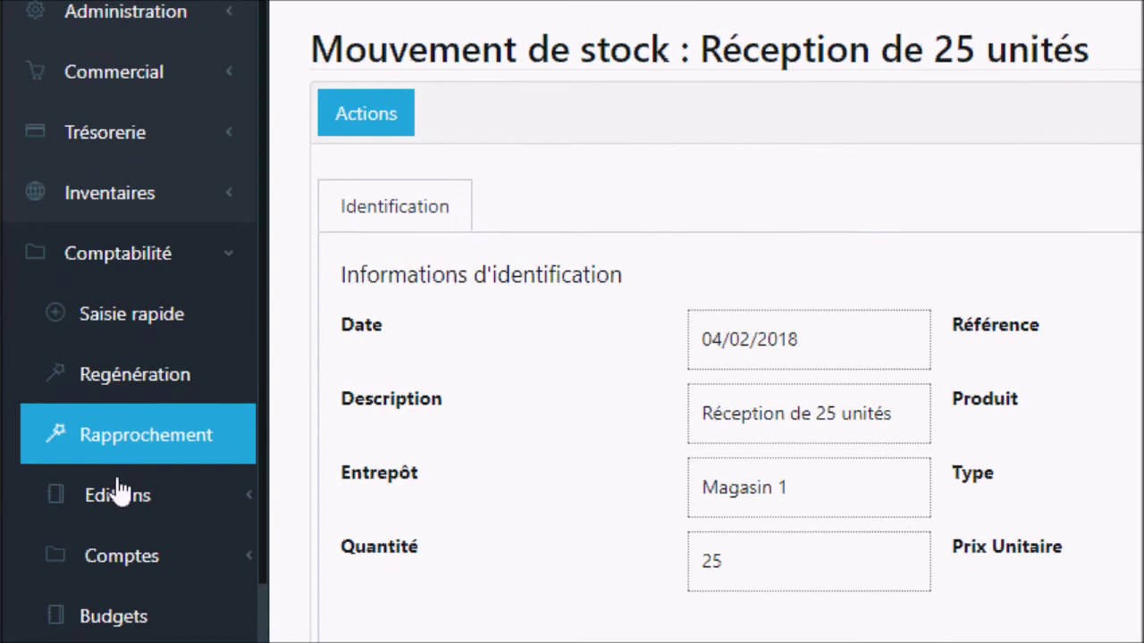
click(119, 495)
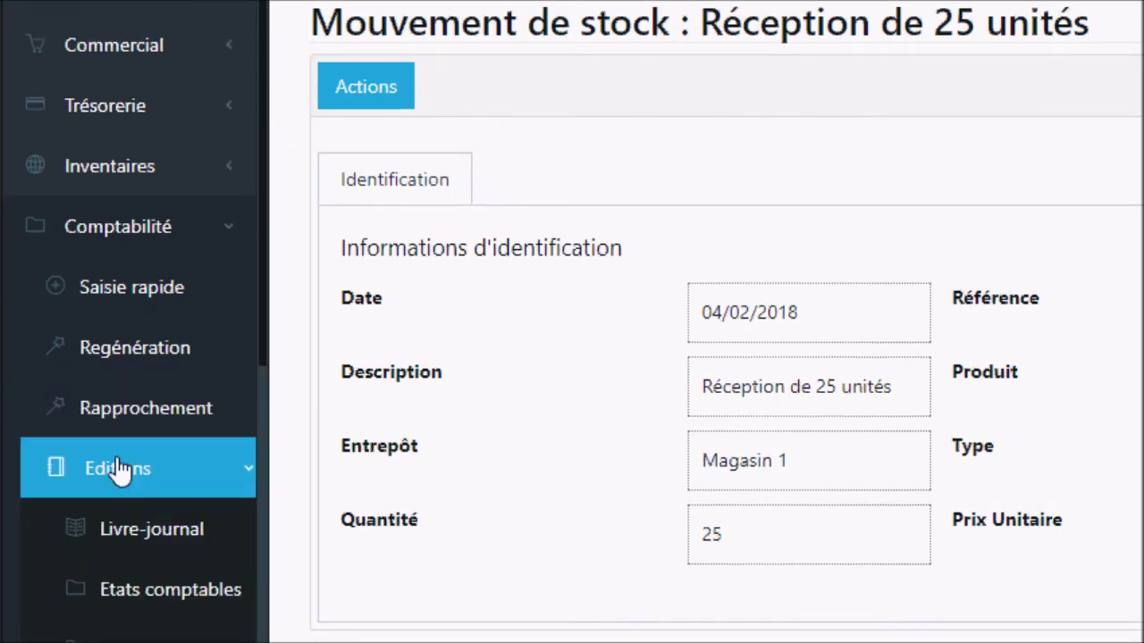
scroll(119, 471, down, 6)
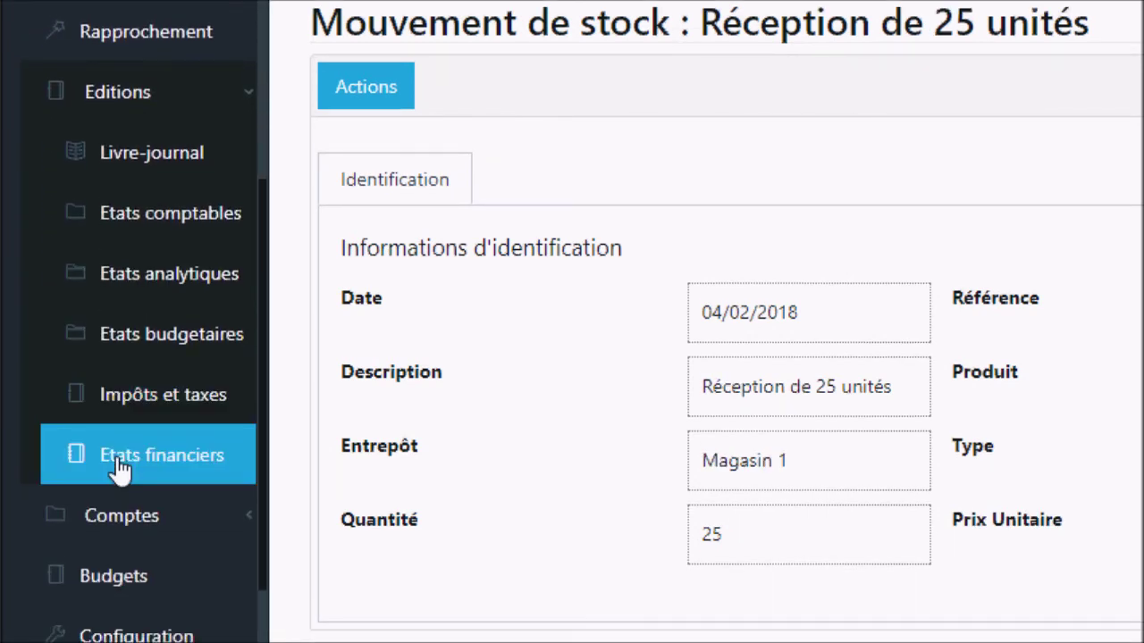
click(131, 416)
click(705, 148)
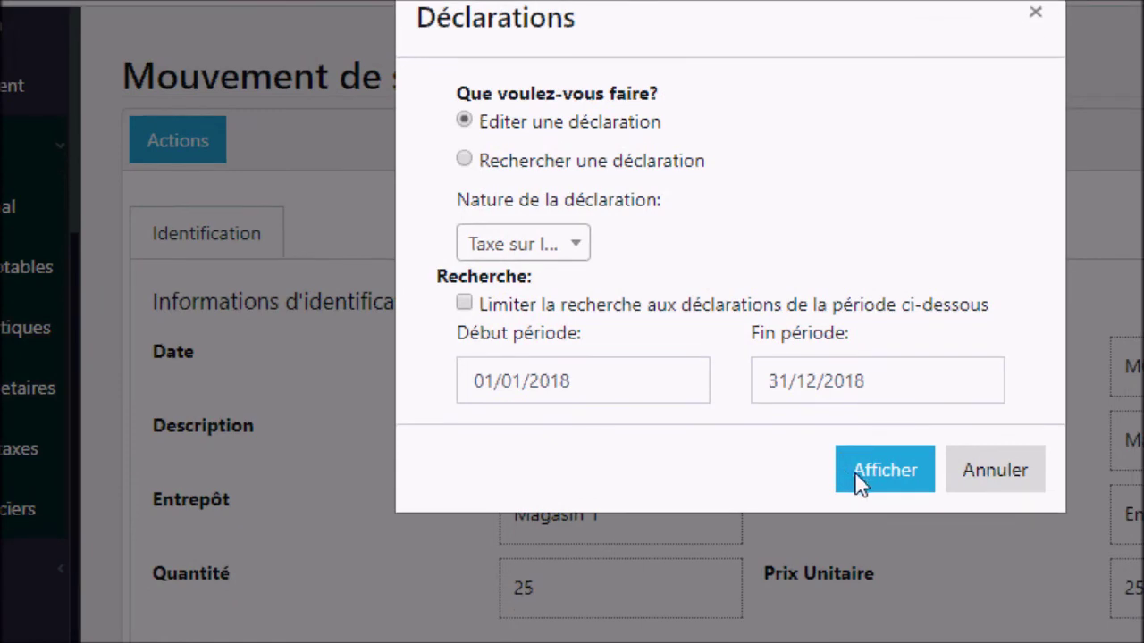
click(854, 471)
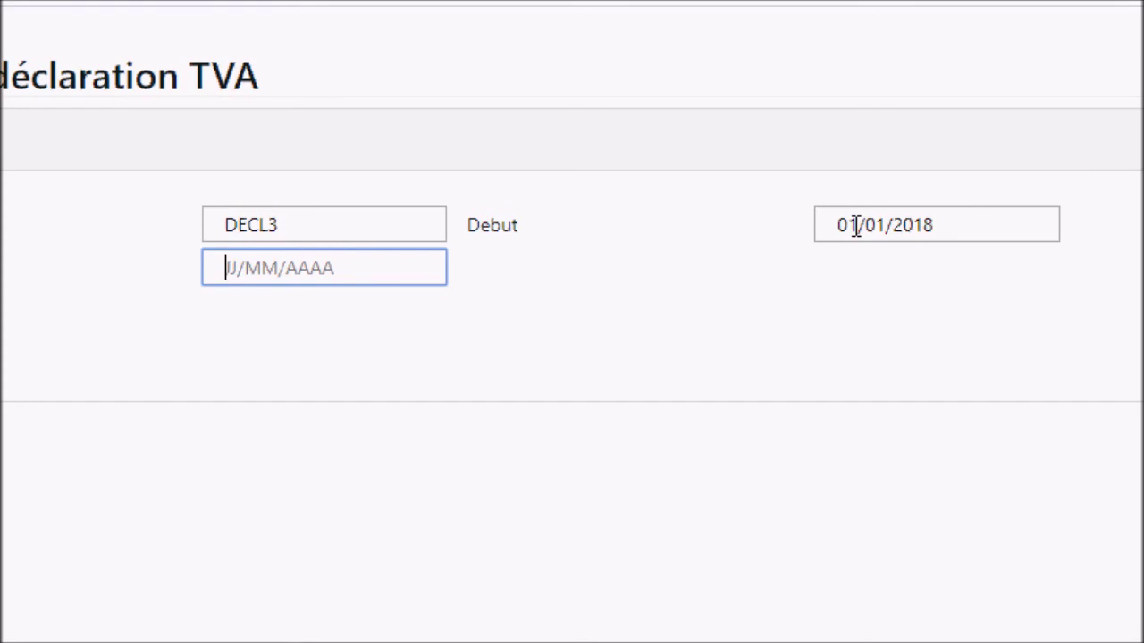
- Set the VAT declaration's period end date to 31/12/2018 and save the declaration
text(31/12/201)
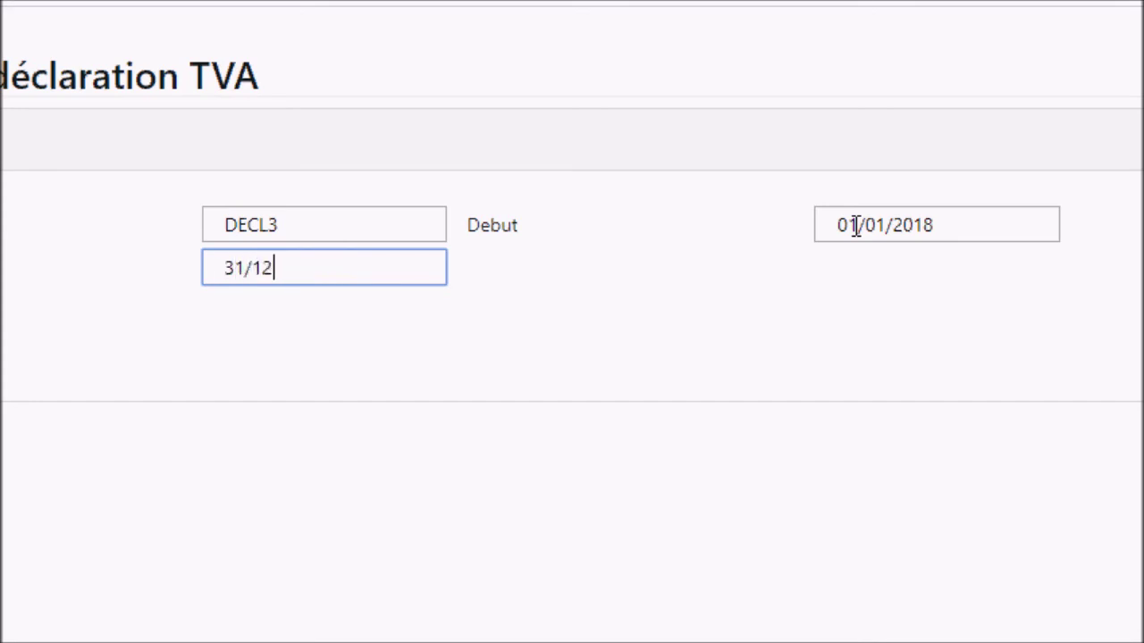
text(8)
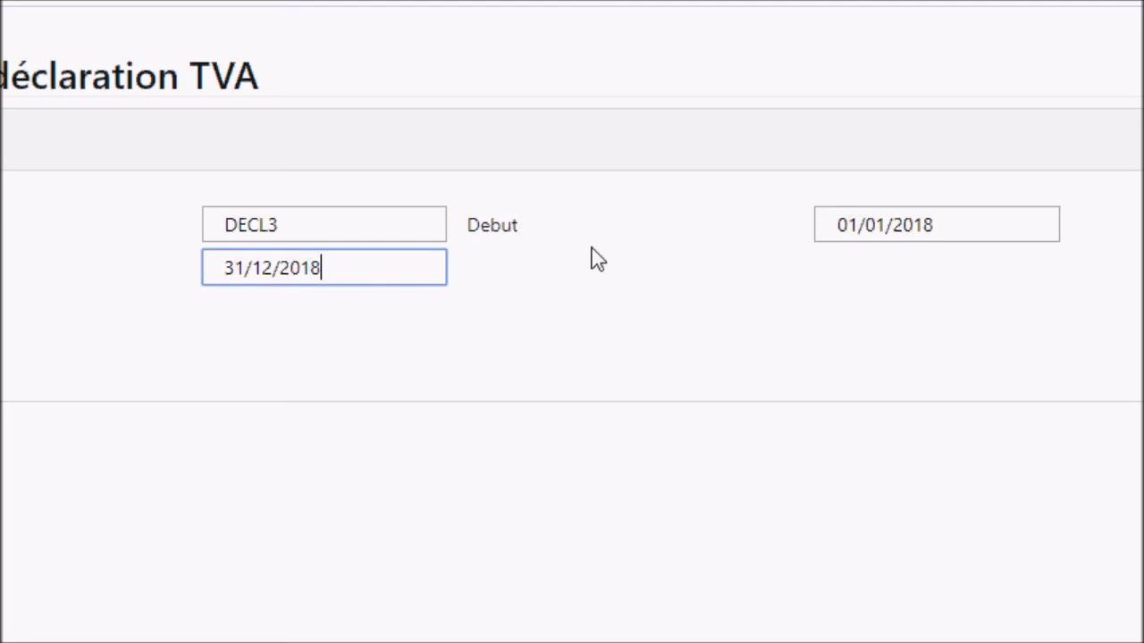
click(263, 372)
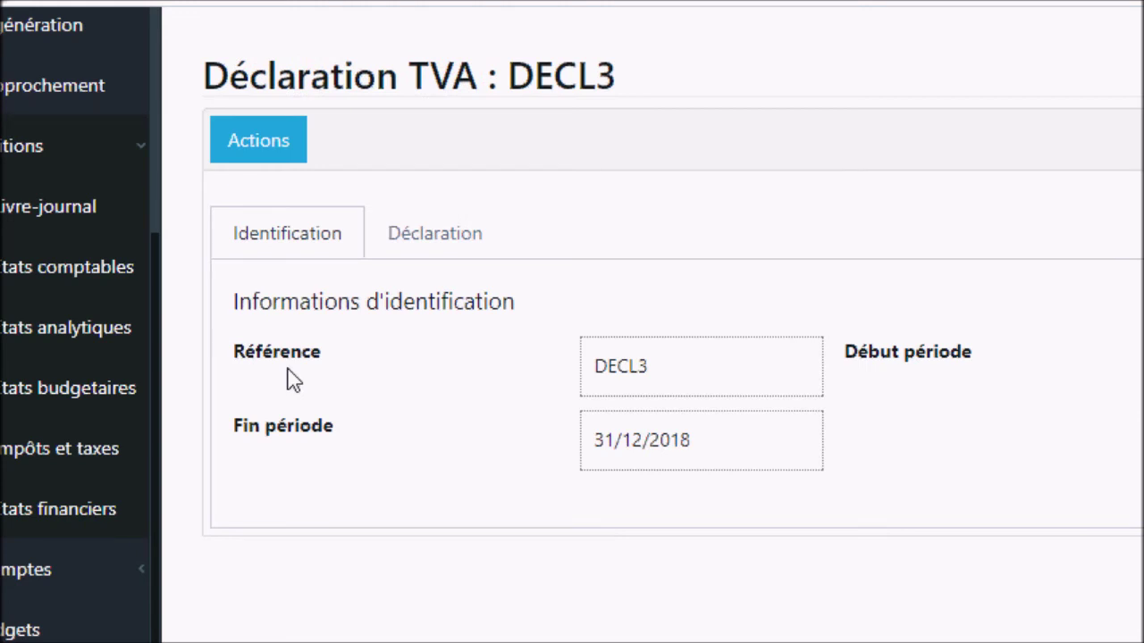
- View the VAT declaration's lines, generate its PDF and look through the tax form and the Etat des taxes déductibles
click(417, 234)
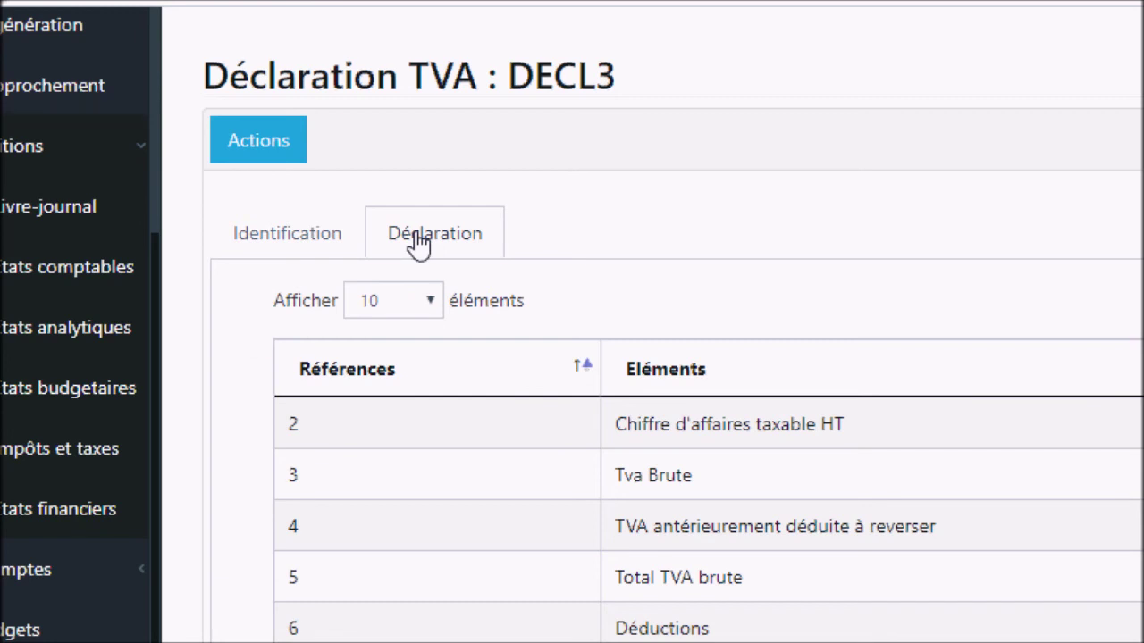
scroll(418, 243, down, 3)
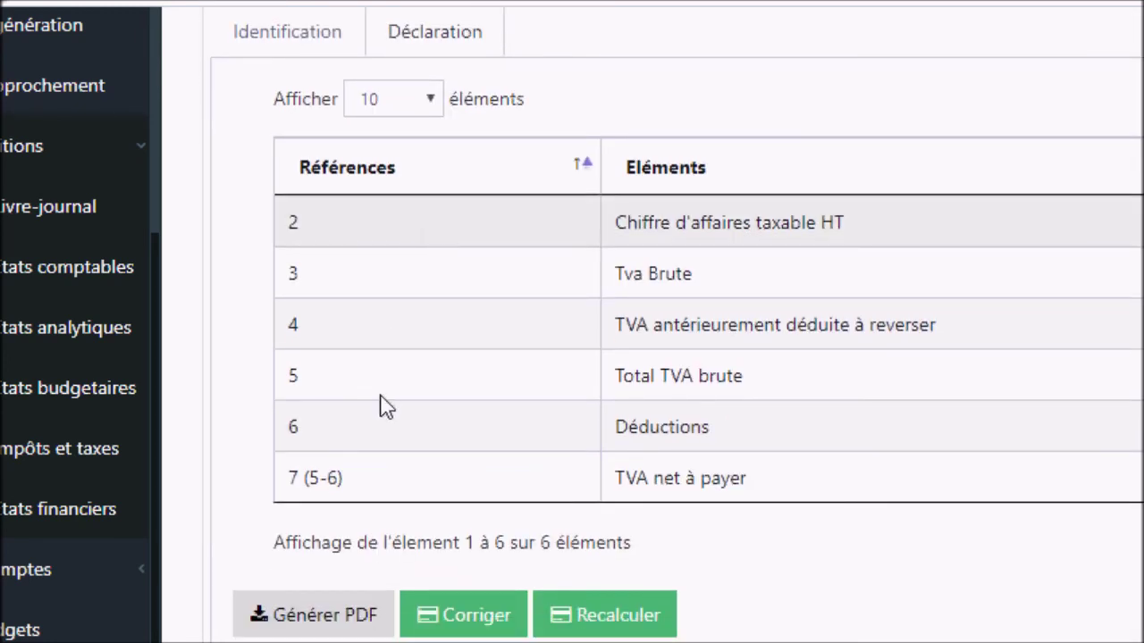
scroll(371, 465, down, 2)
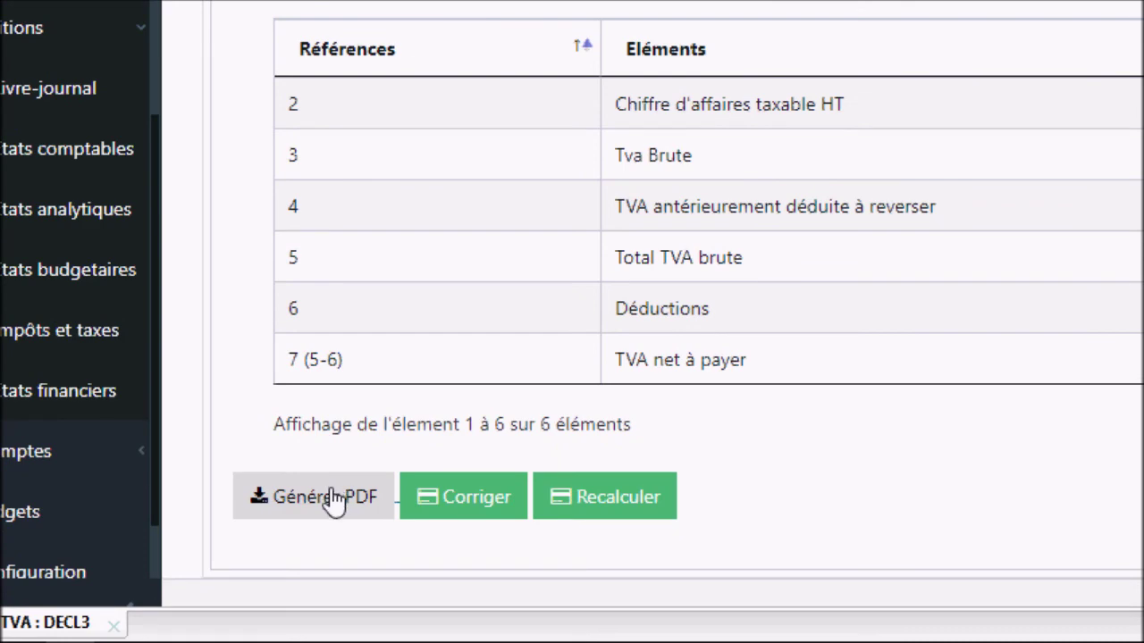
click(335, 498)
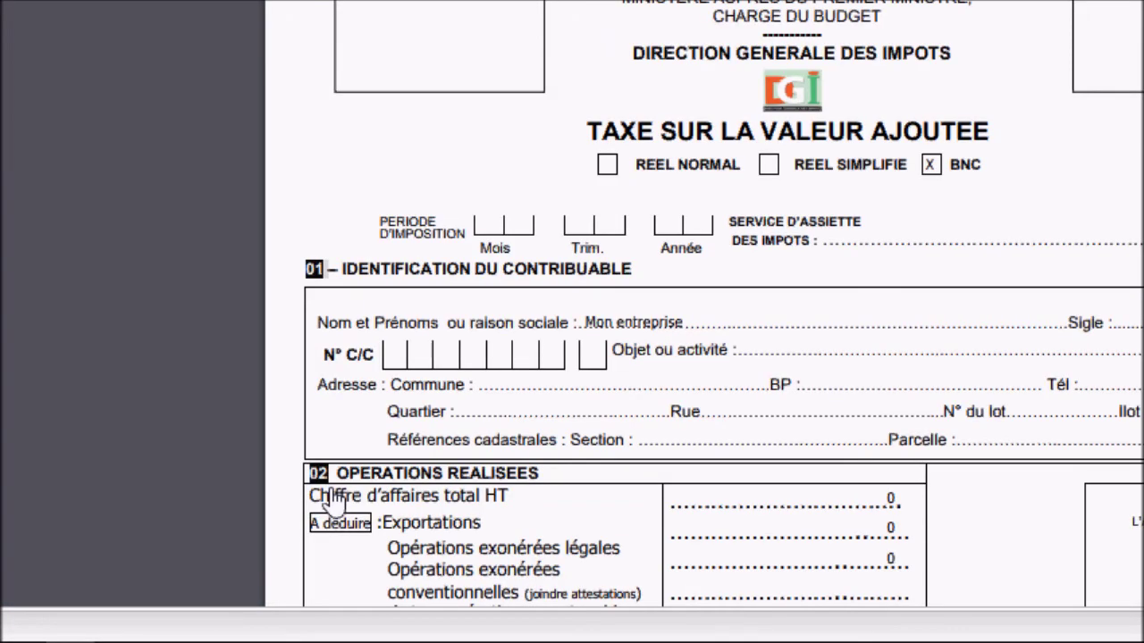
scroll(331, 503, down, 15)
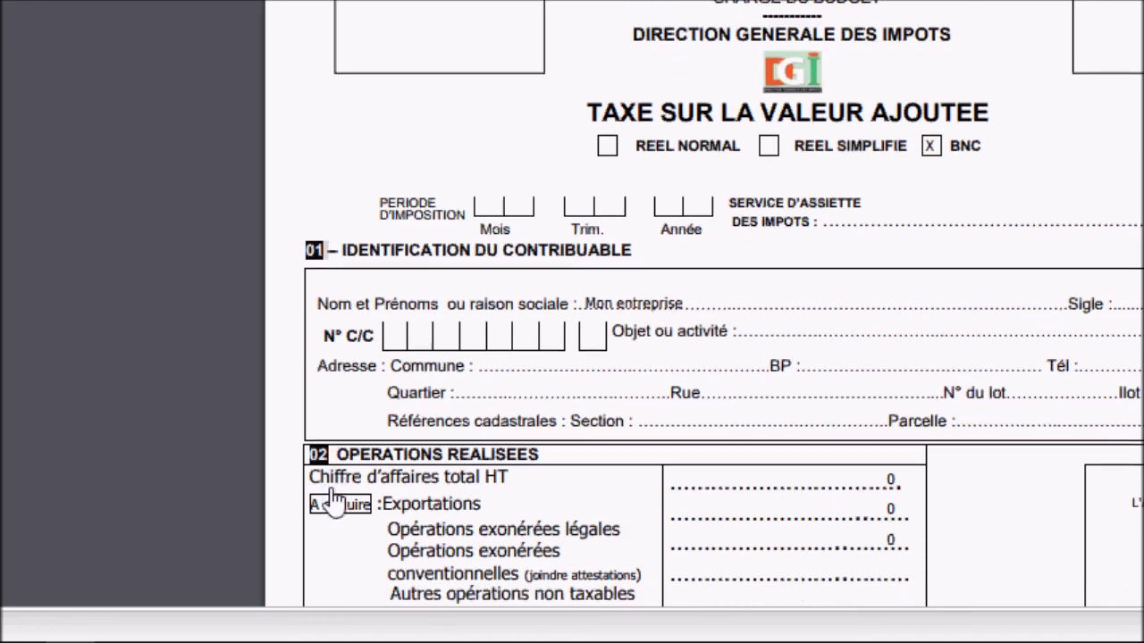
scroll(333, 502, down, 10)
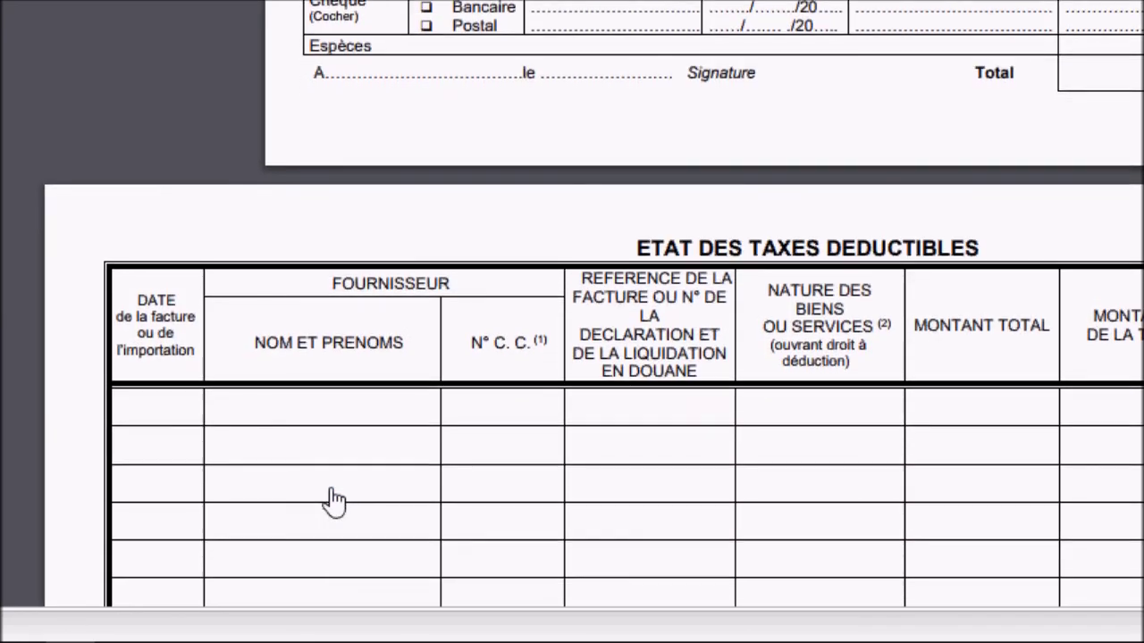
scroll(333, 502, up, 20)
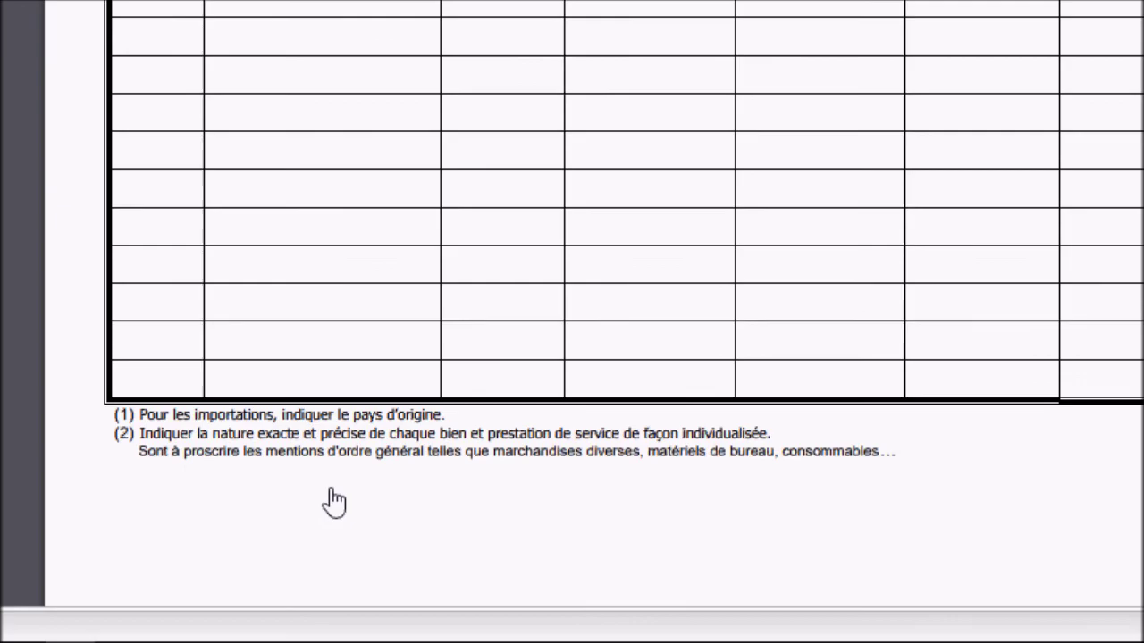
scroll(331, 501, up, 8)
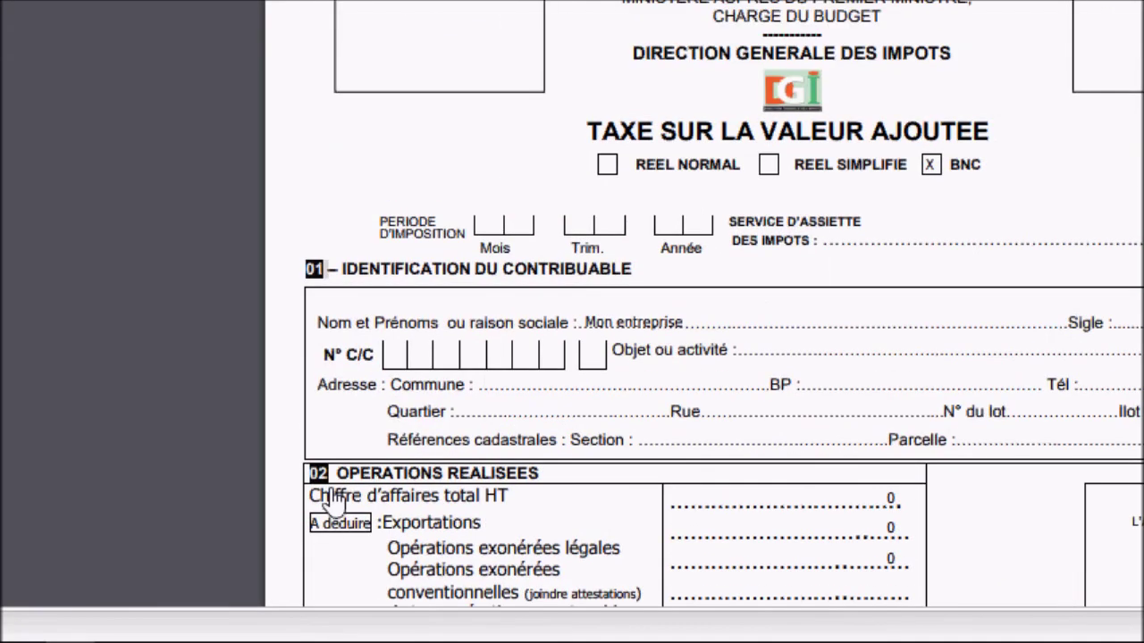